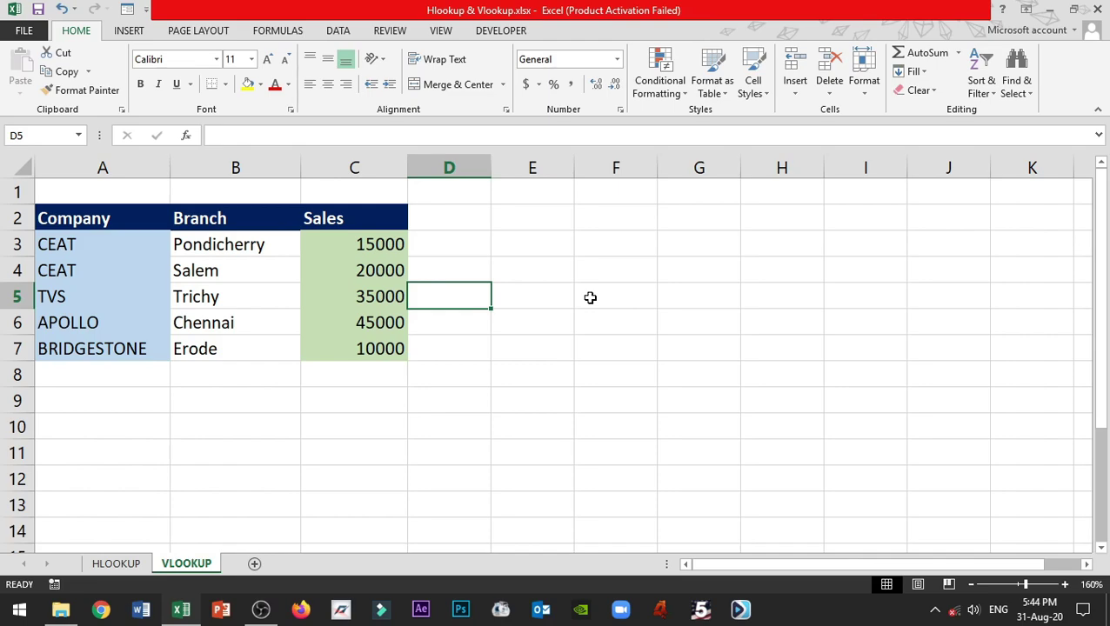
# - Review the workbook protection options on the File Info page, then return to the VLOOKUP sheet
pyautogui.click(24, 31)
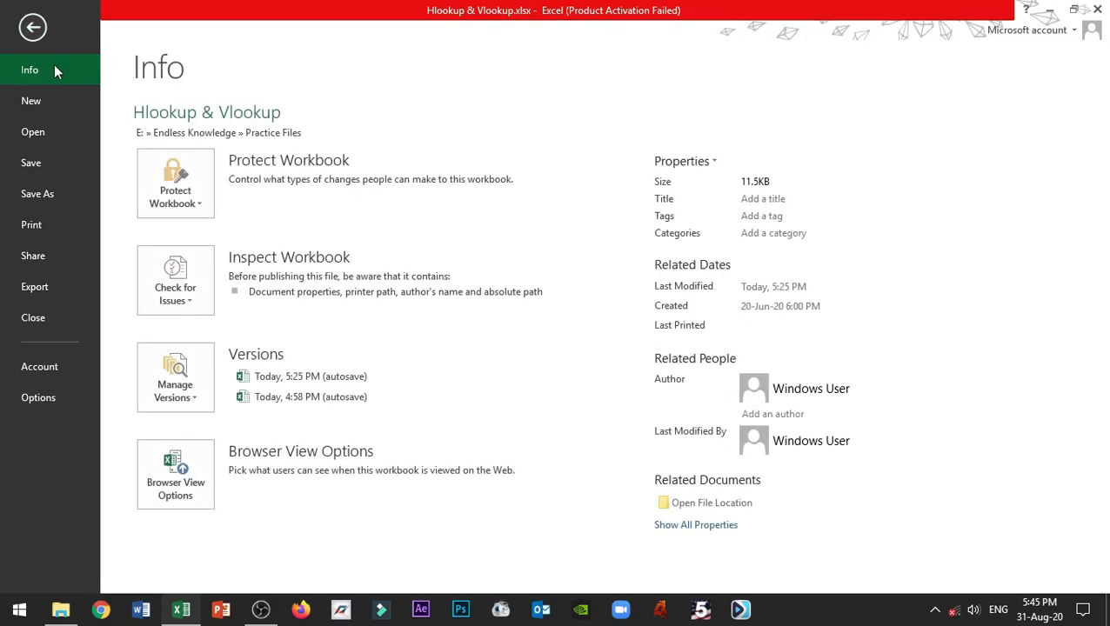
pyautogui.click(193, 200)
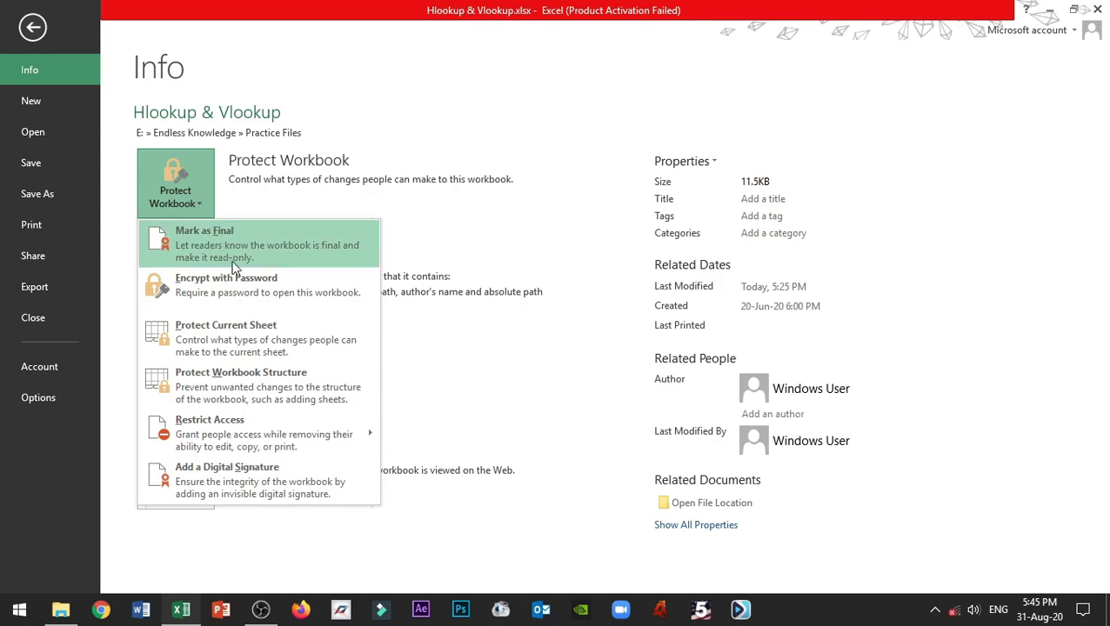
pyautogui.click(311, 334)
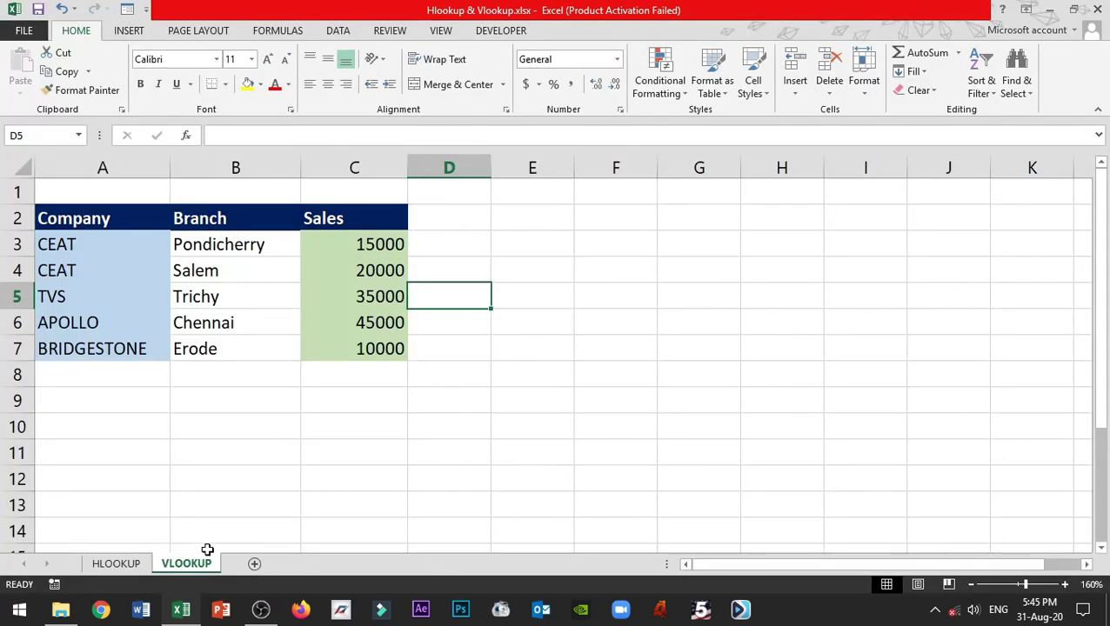
# - Check the sheet tab menu and Home Format protection options, then show the Review tools
pyautogui.rightClick(191, 563)
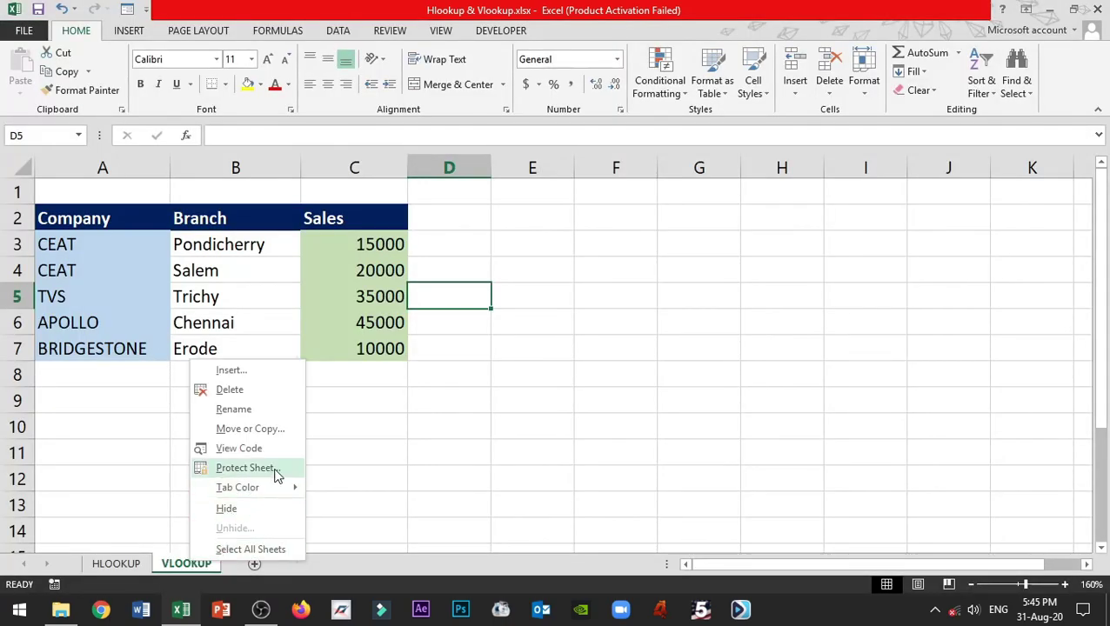
pyautogui.click(493, 359)
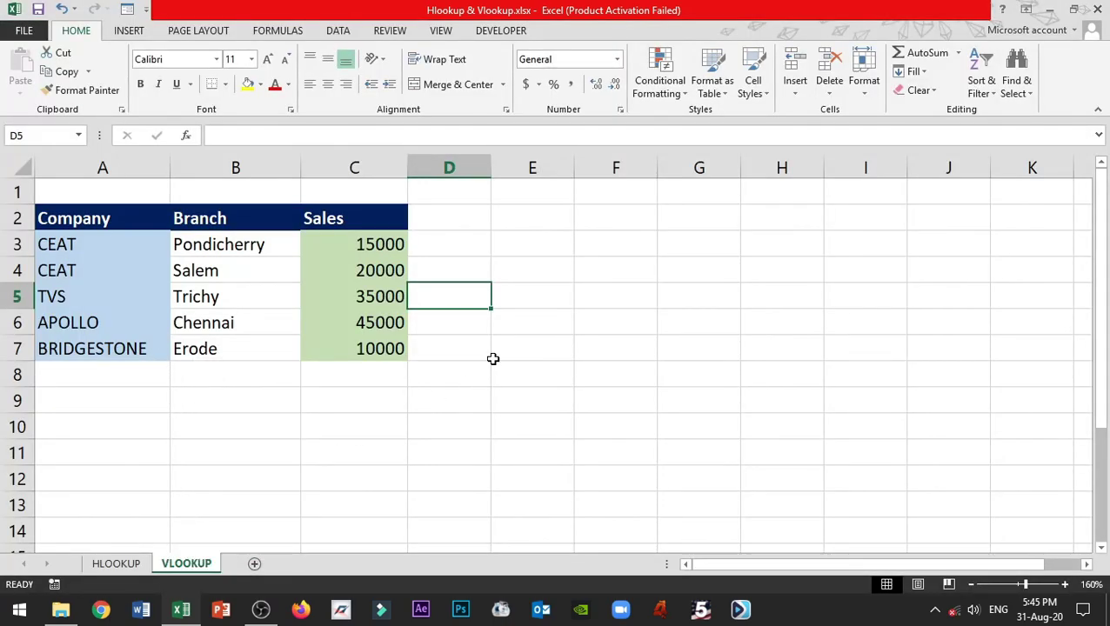
pyautogui.click(493, 360)
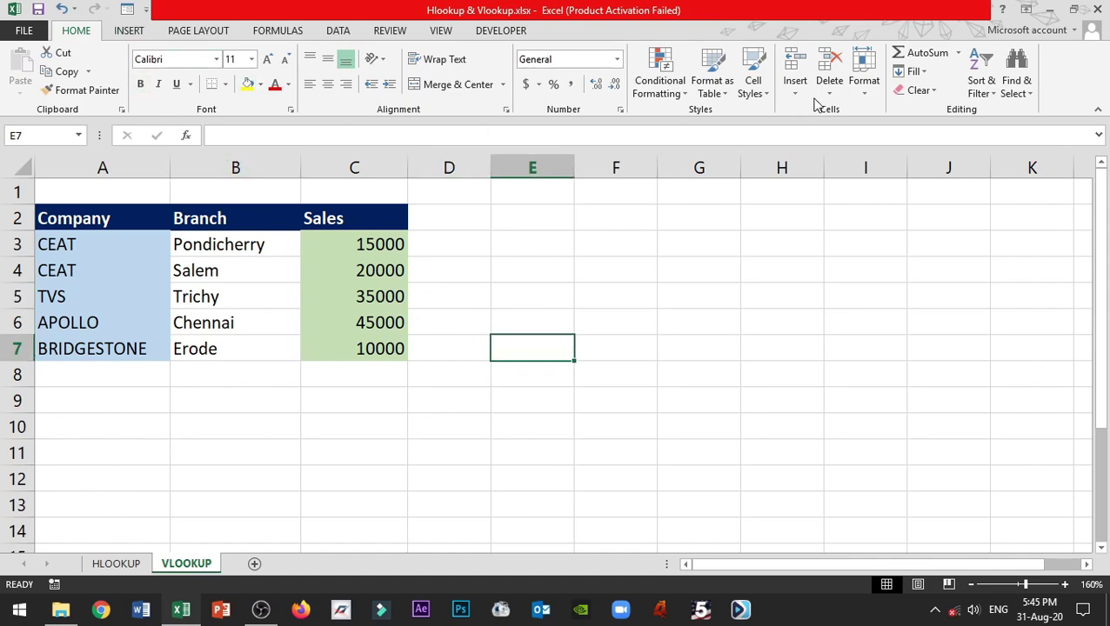
pyautogui.click(864, 87)
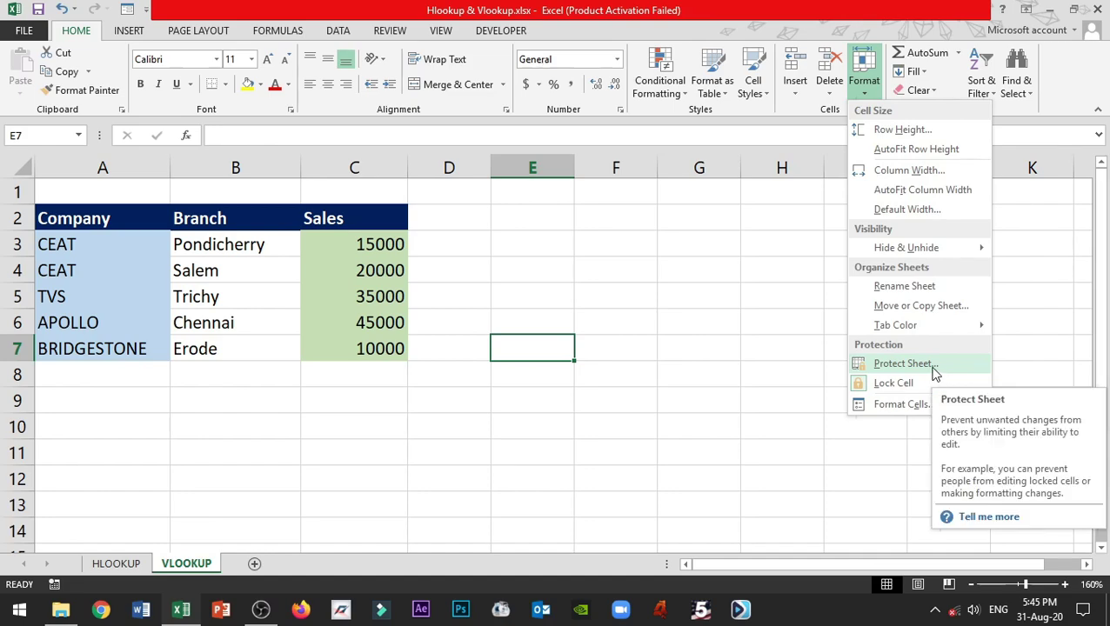
pyautogui.click(520, 300)
pyautogui.click(521, 300)
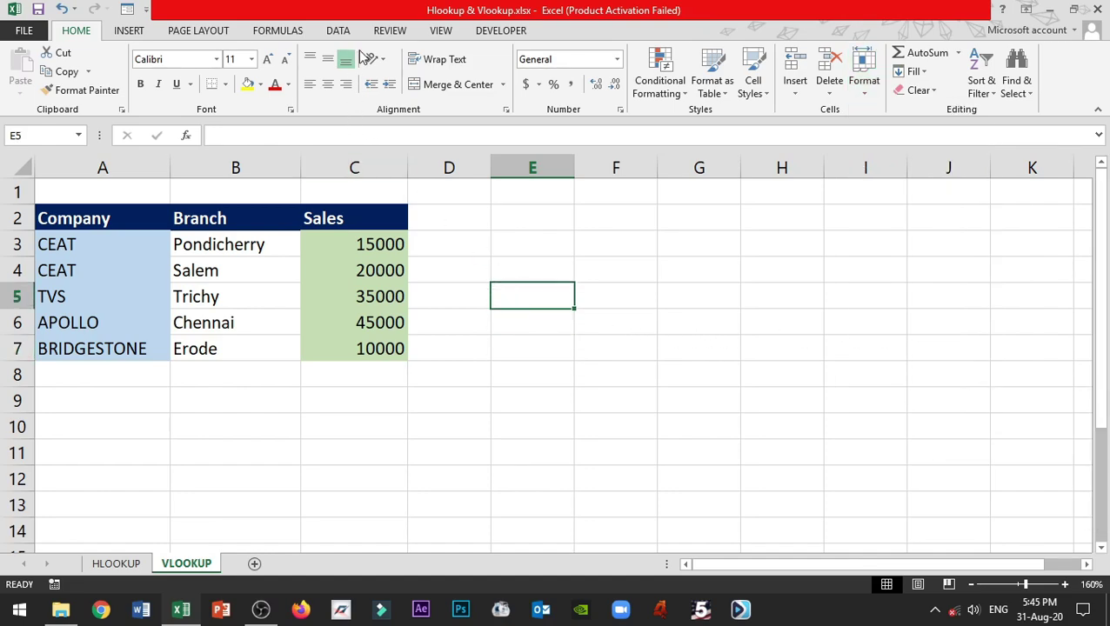
pyautogui.click(388, 32)
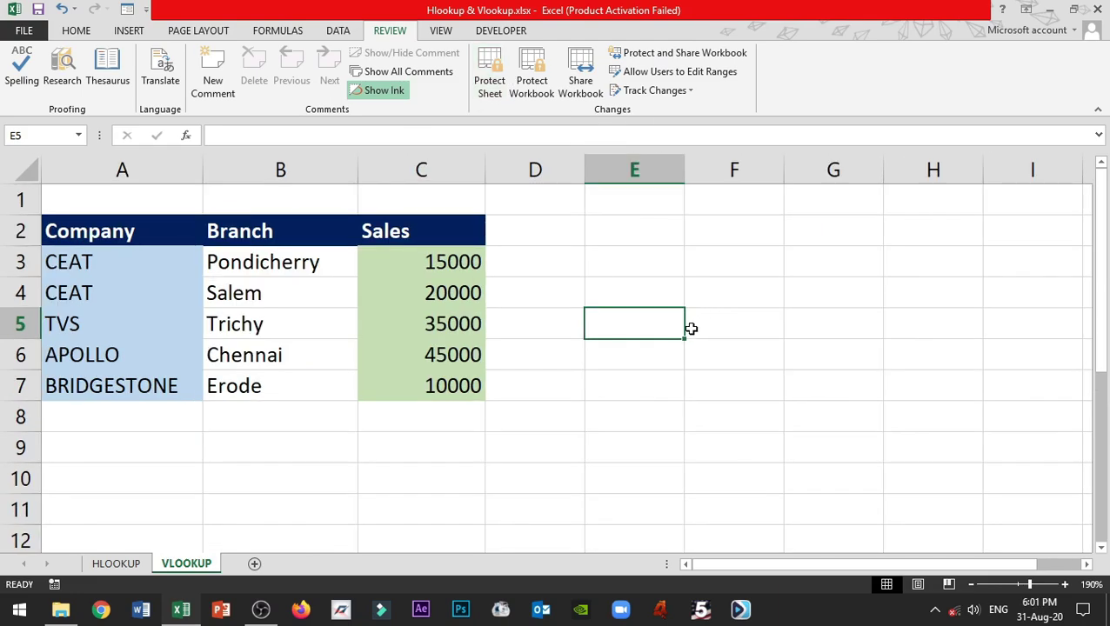
# - Protect the VLOOKUP sheet from its tab menu with a password, confirming it in the second prompt
pyautogui.rightClick(200, 566)
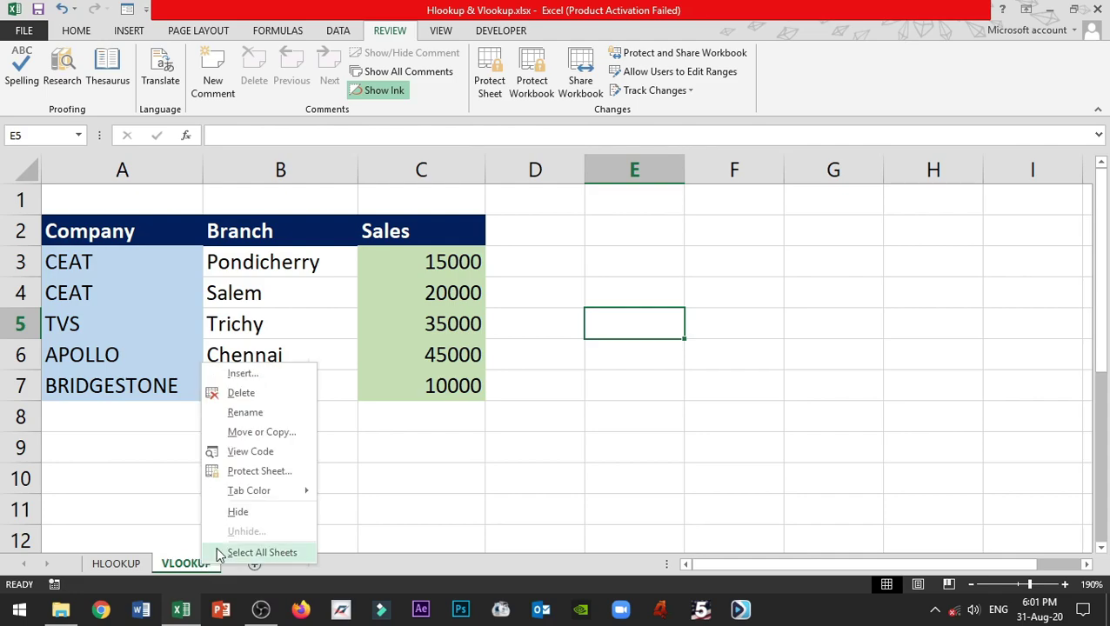
pyautogui.click(286, 475)
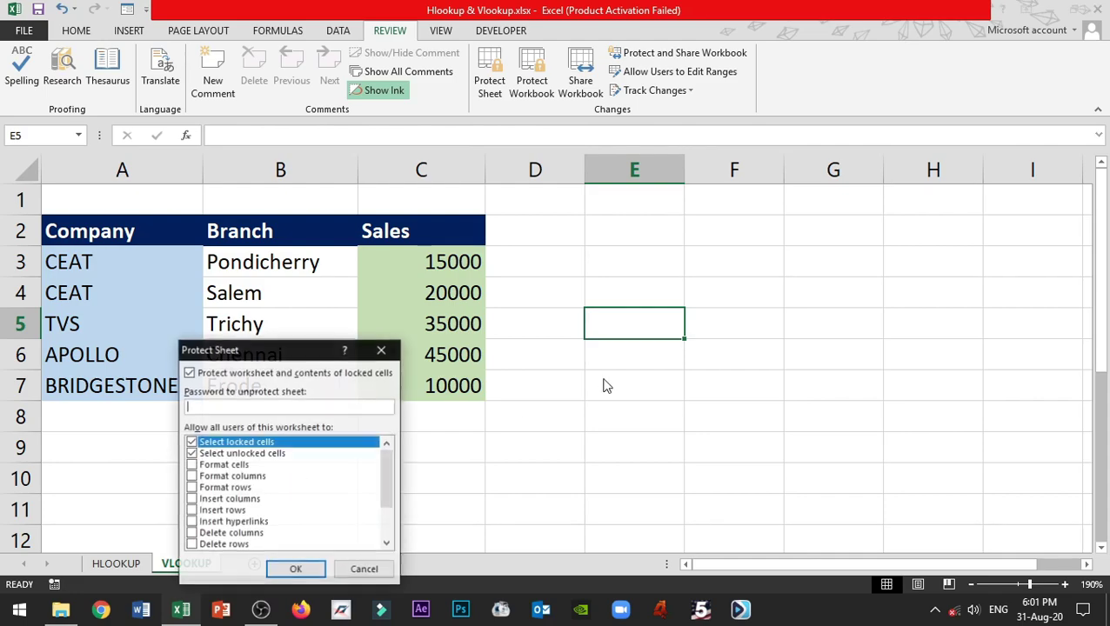
pyautogui.moveTo(298, 351); pyautogui.dragTo(815, 263)
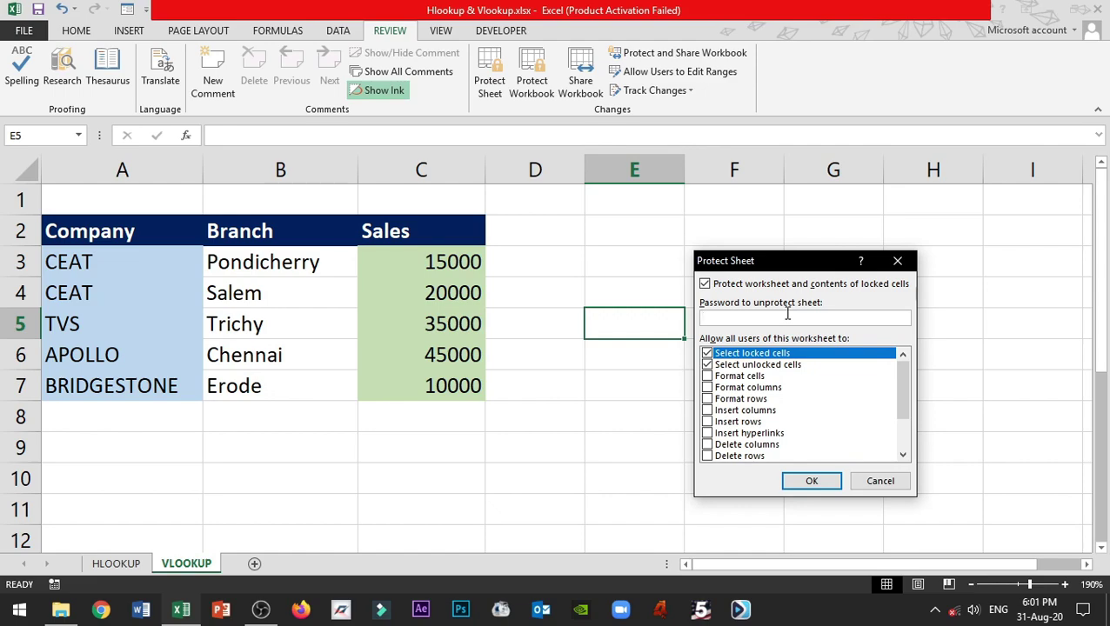
pyautogui.write('1234')
pyautogui.click(803, 481)
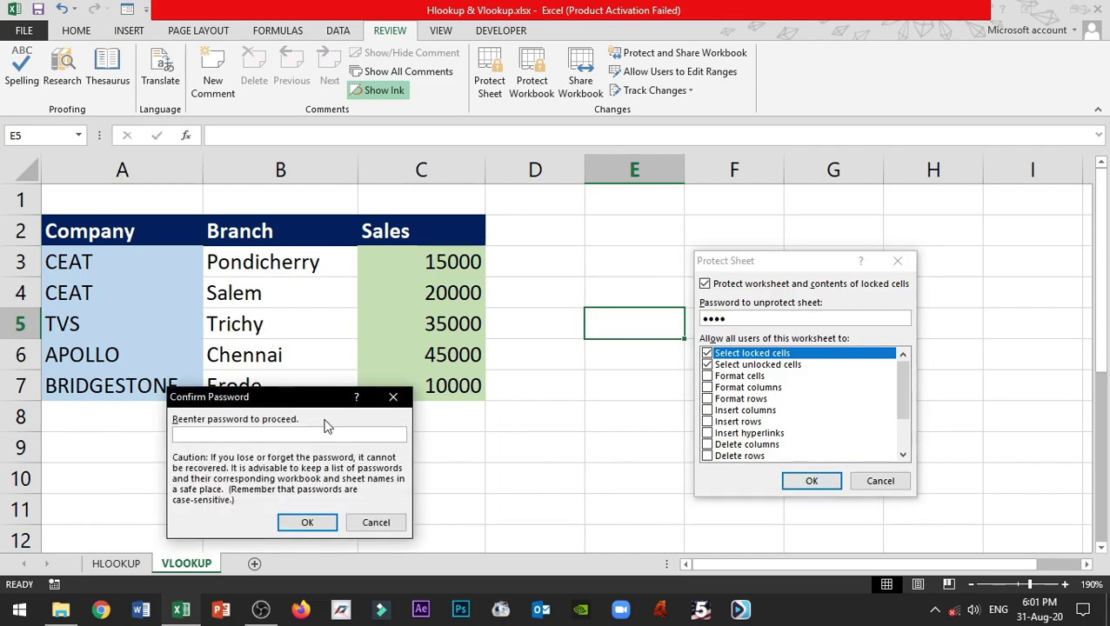
pyautogui.moveTo(300, 398); pyautogui.dragTo(642, 260)
pyautogui.write('1234')
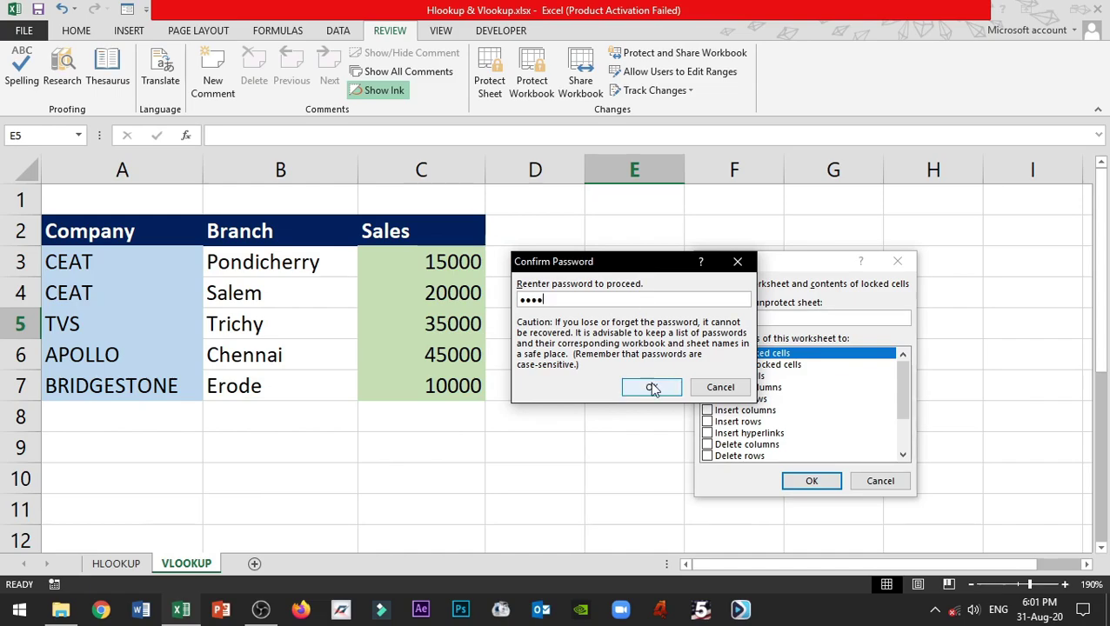
pyautogui.click(652, 387)
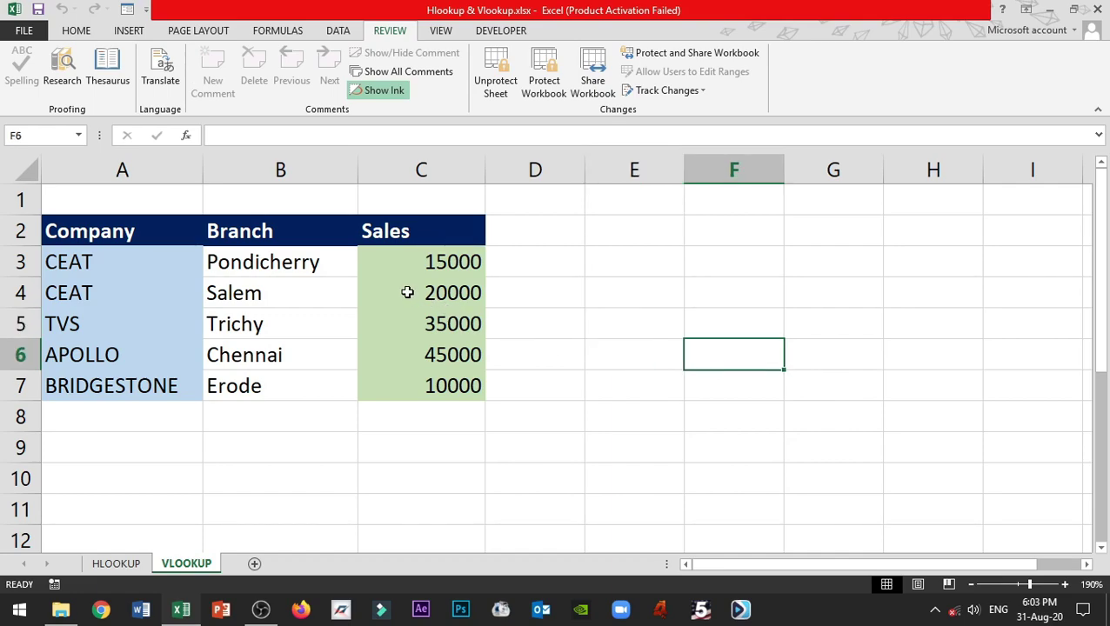
pyautogui.click(405, 291)
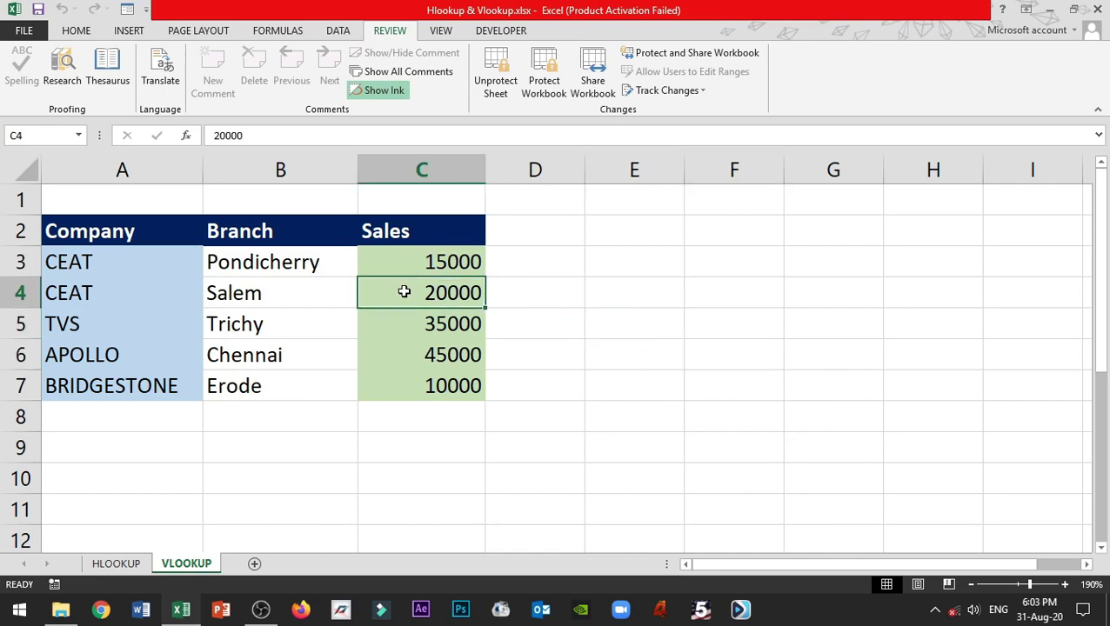
pyautogui.doubleClick(409, 288)
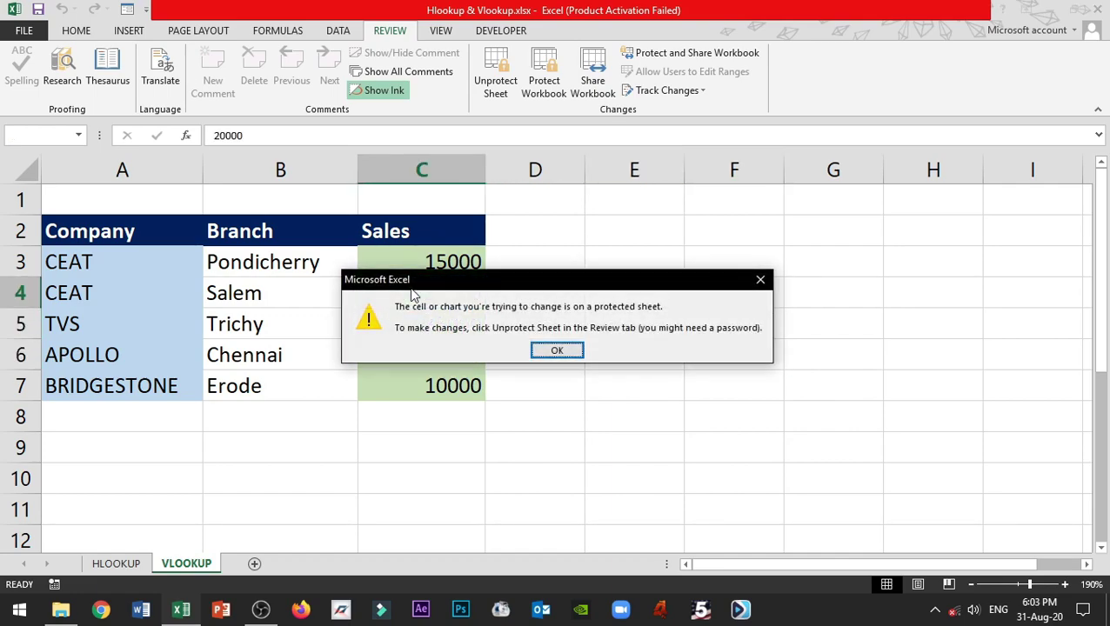
pyautogui.moveTo(418, 292); pyautogui.dragTo(581, 274)
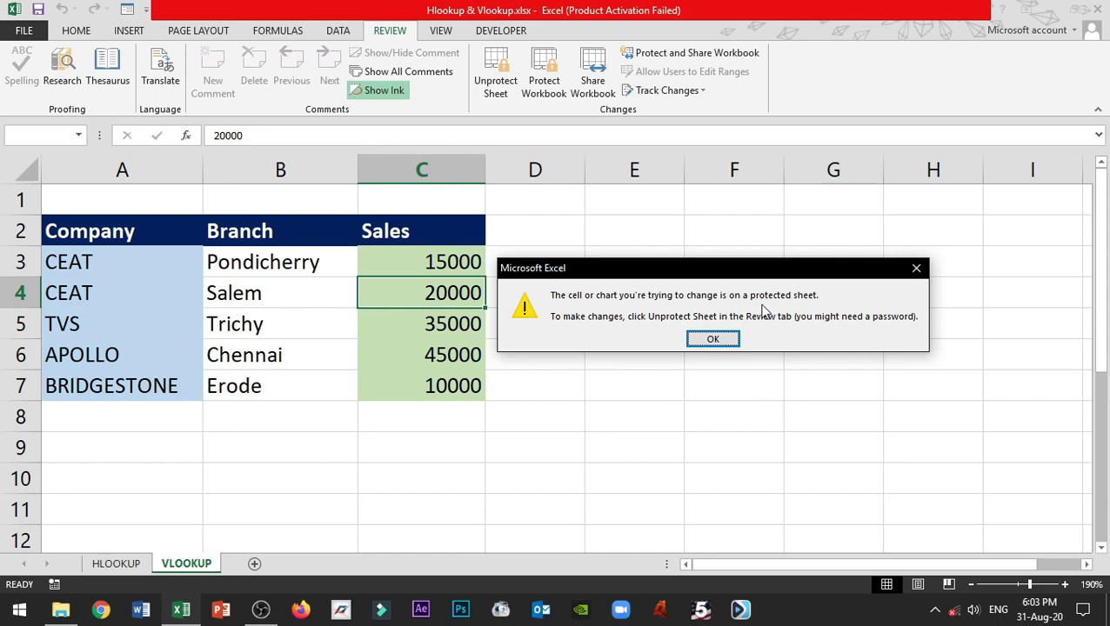
pyautogui.click(711, 339)
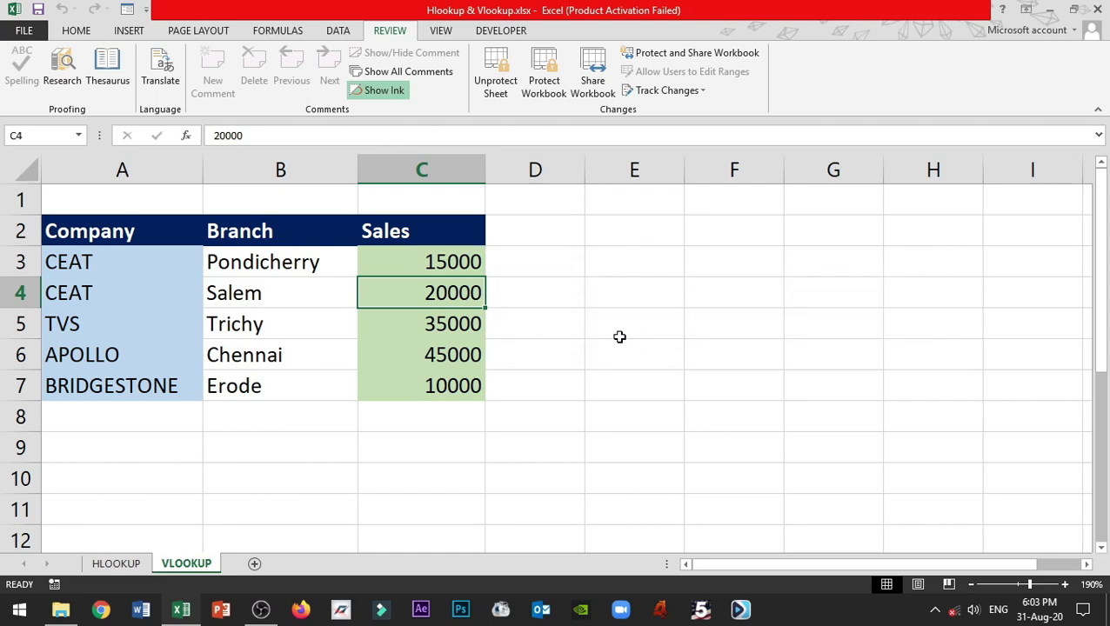
# - Choose Unprotect Sheet from the VLOOKUP tab menu and enter the sheet's password
pyautogui.rightClick(194, 563)
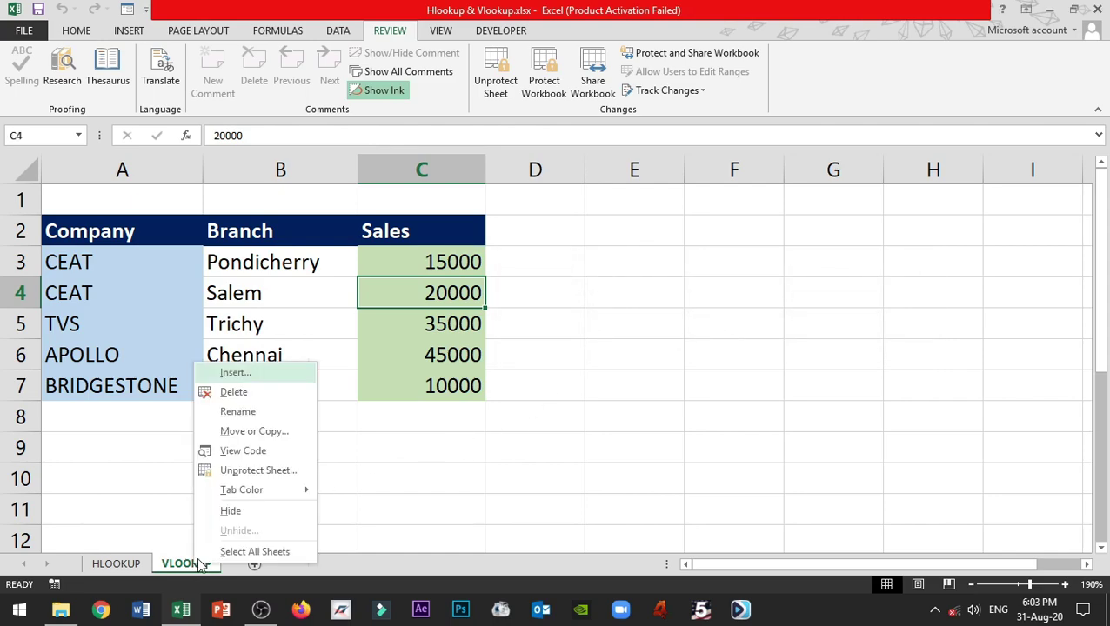
pyautogui.click(271, 473)
pyautogui.moveTo(287, 443); pyautogui.dragTo(706, 324)
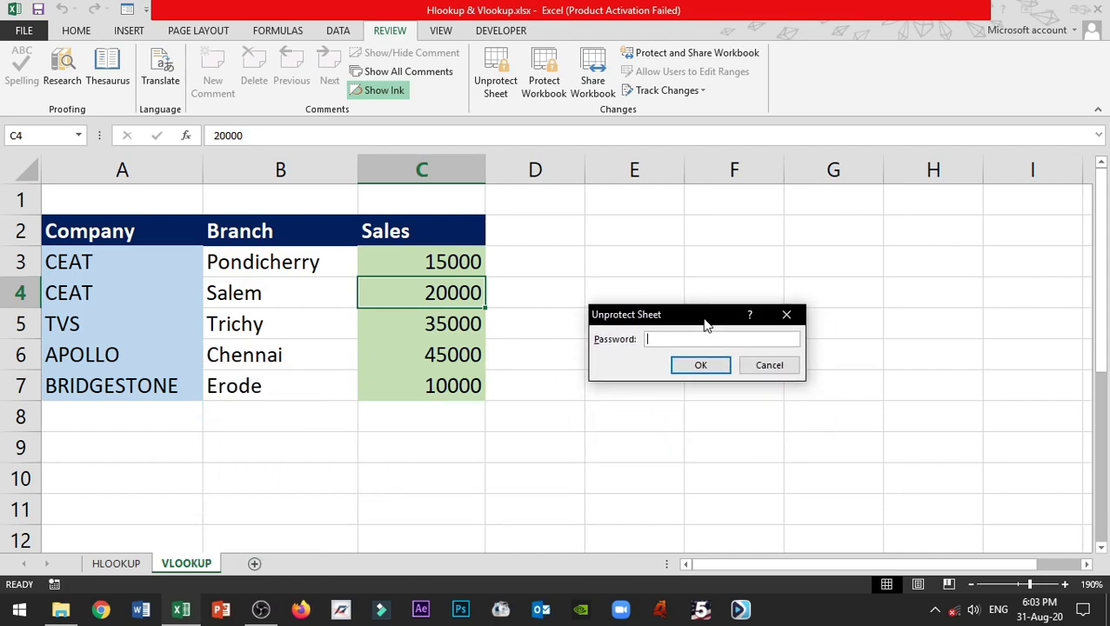
pyautogui.write('1234')
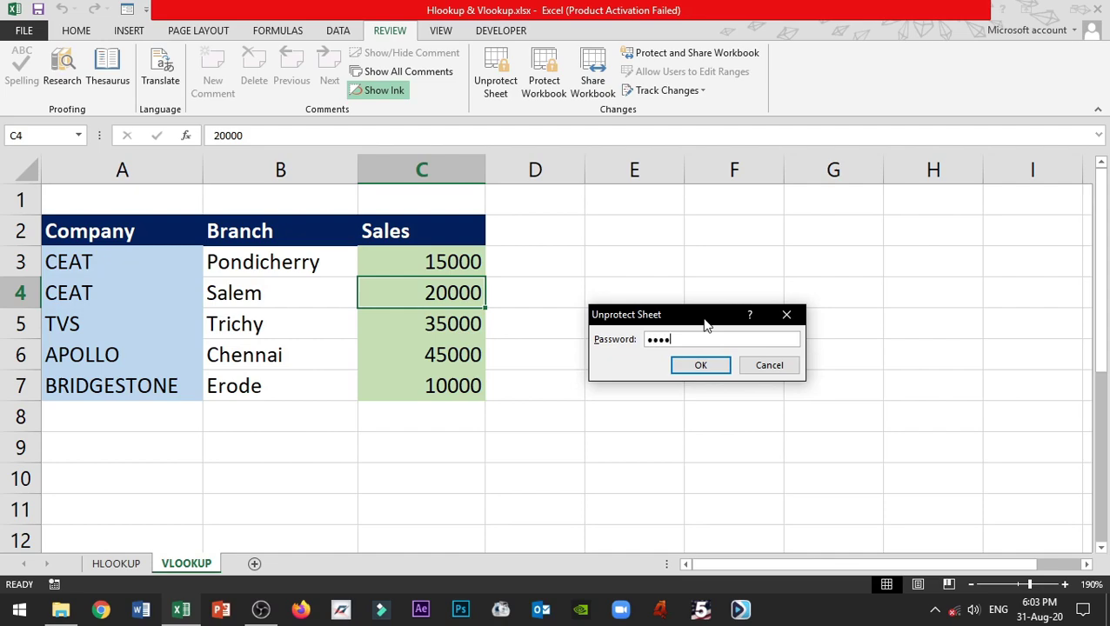
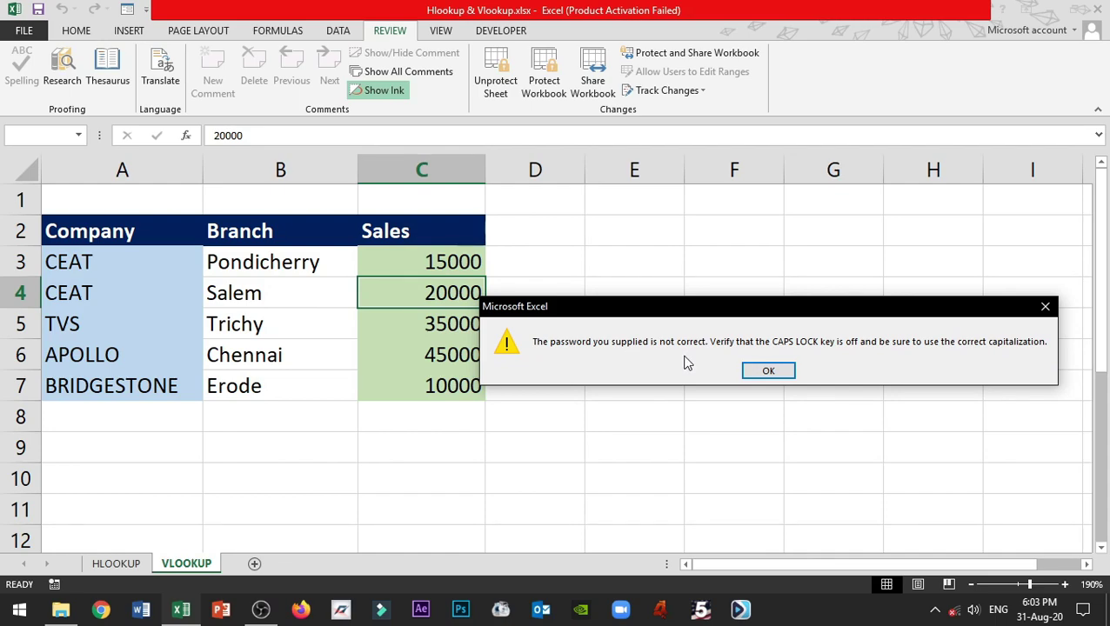
# - Close the 'password you supplied is not correct' error so the sales table shows again
pyautogui.click(778, 374)
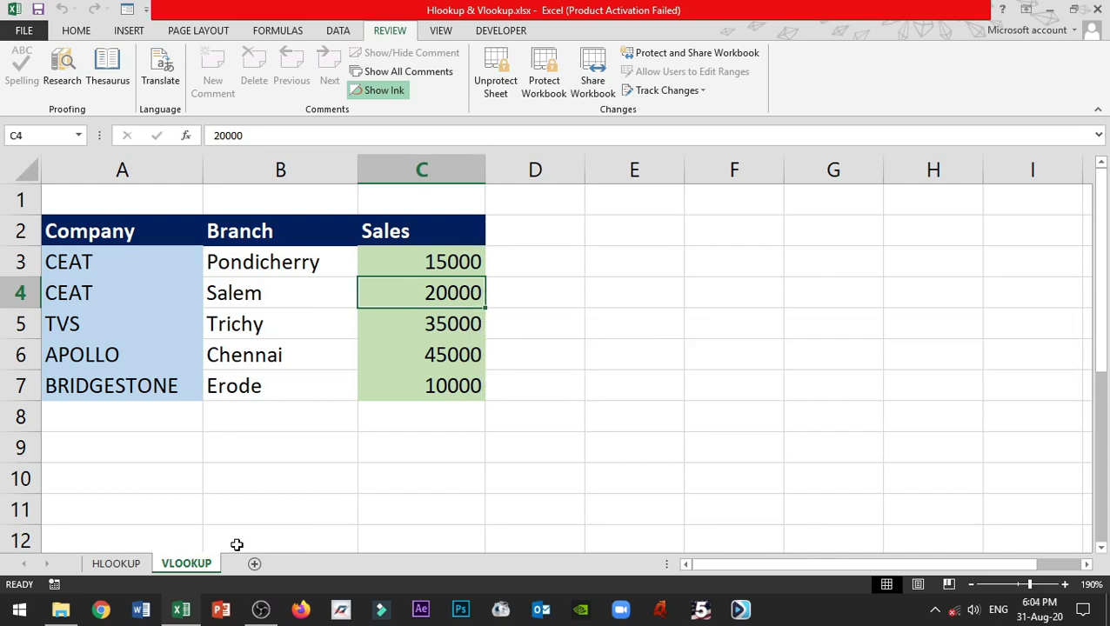
# - Unprotect the VLOOKUP sheet from its tab menu using the sheet password
pyautogui.rightClick(205, 564)
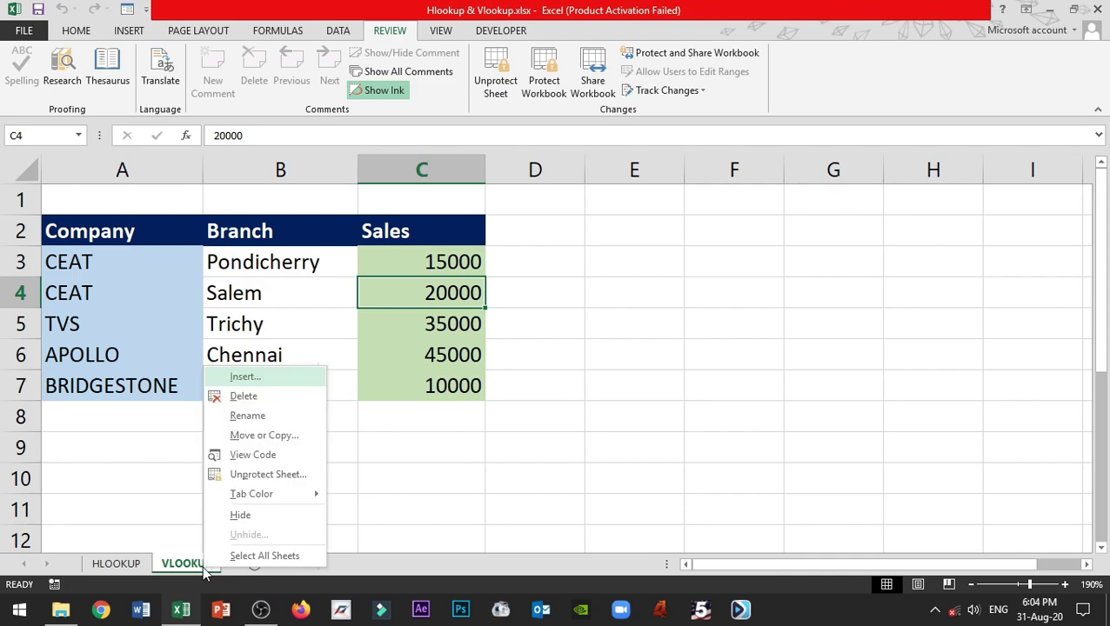
pyautogui.click(292, 476)
pyautogui.write('12345')
pyautogui.click(300, 489)
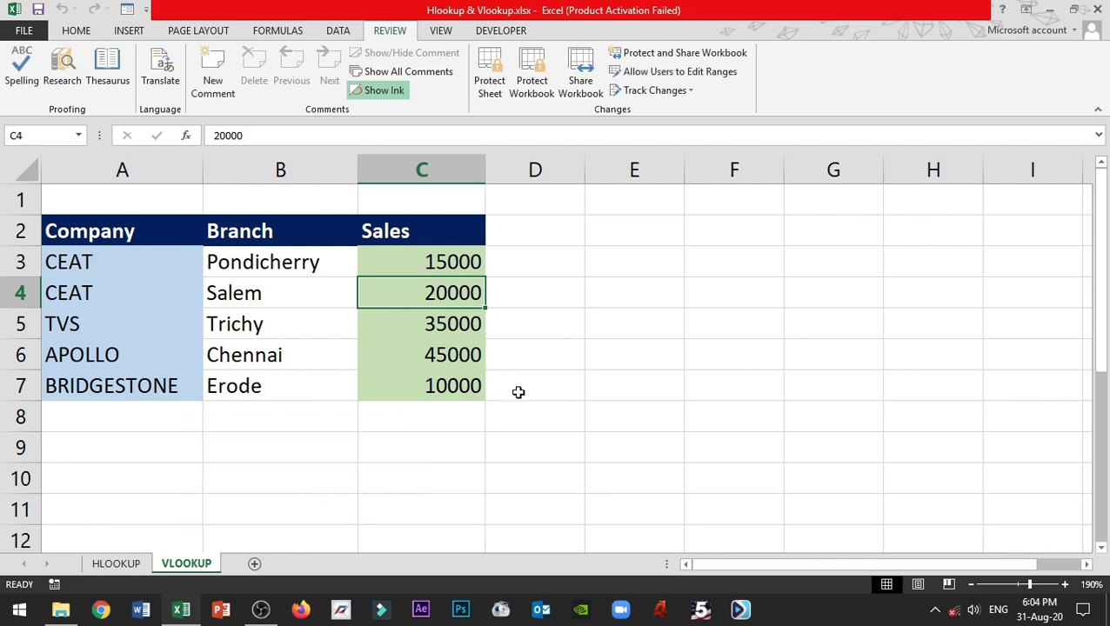
# - Change the Trichy sales figure in C5 from 35000 to 60000
pyautogui.click(520, 349)
pyautogui.click(480, 336)
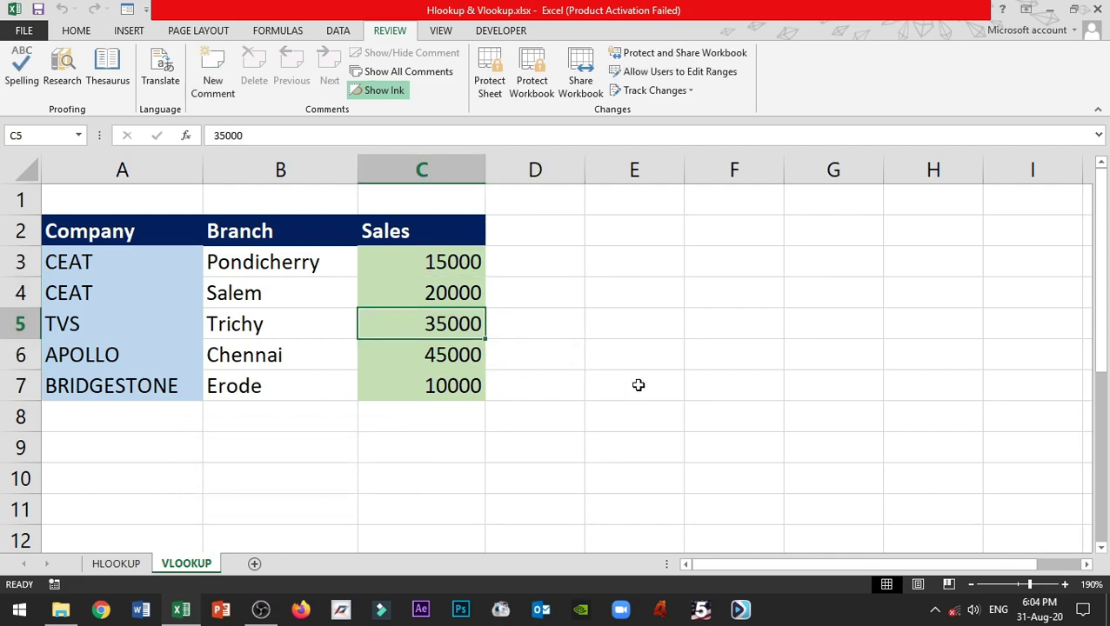
pyautogui.write('60000')
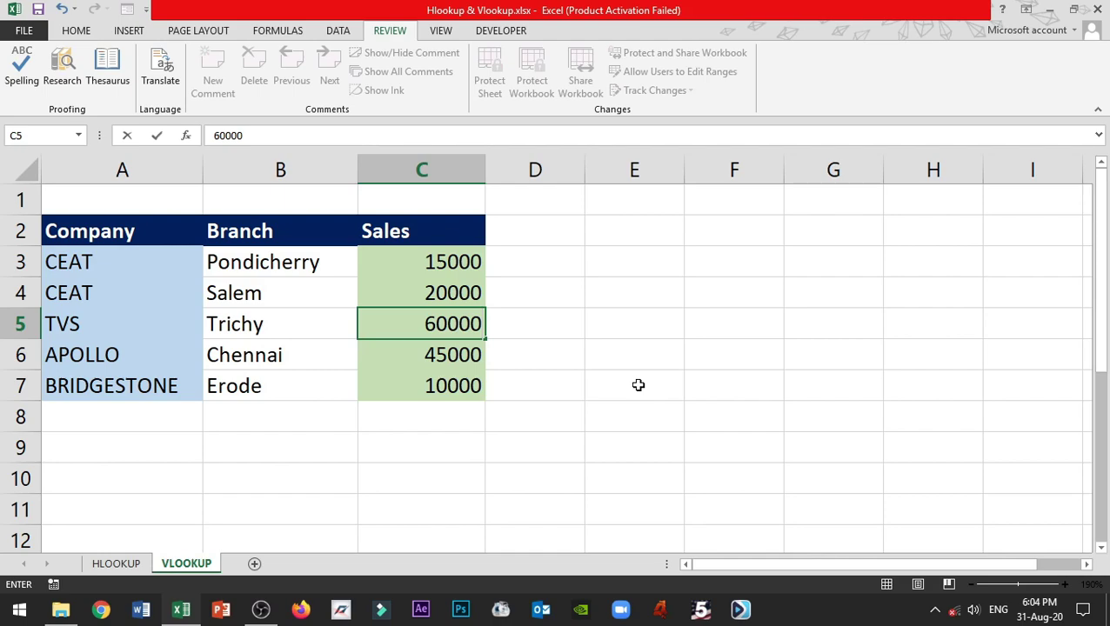
pyautogui.press('Return')
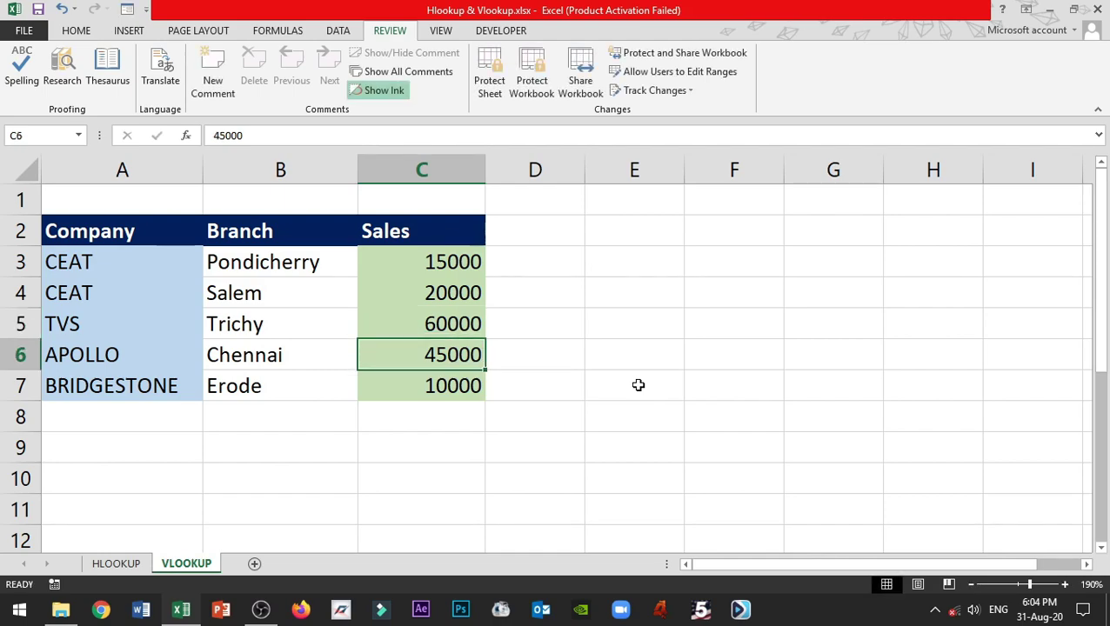
pyautogui.click(608, 342)
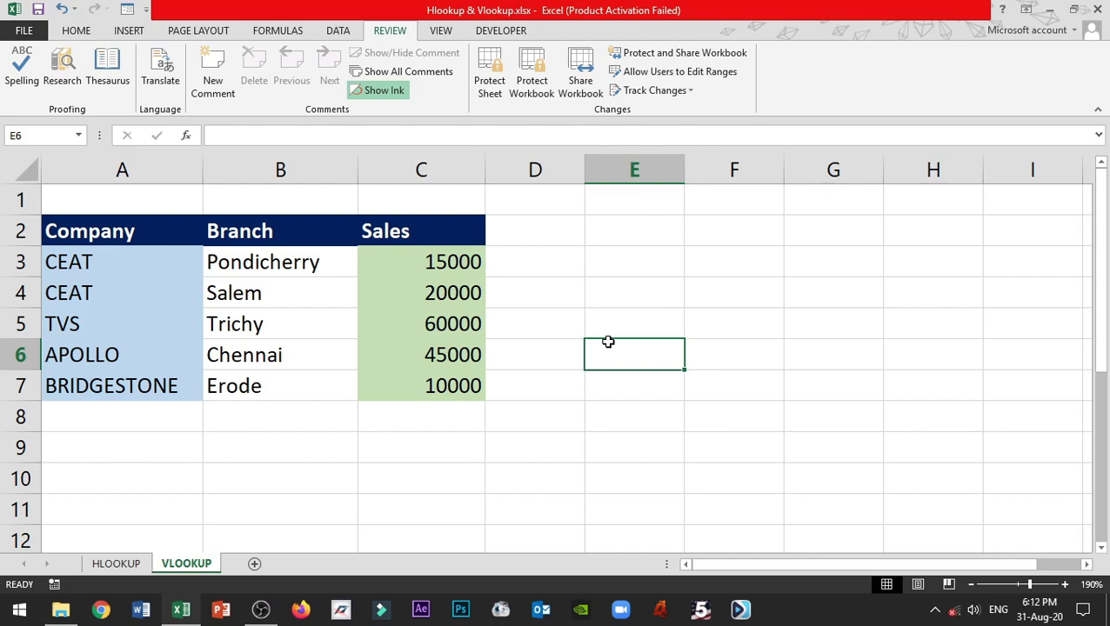
# - Protect the VLOOKUP sheet with a confirmed password, allowing Insert columns and Insert rows
pyautogui.rightClick(198, 563)
pyautogui.click(300, 481)
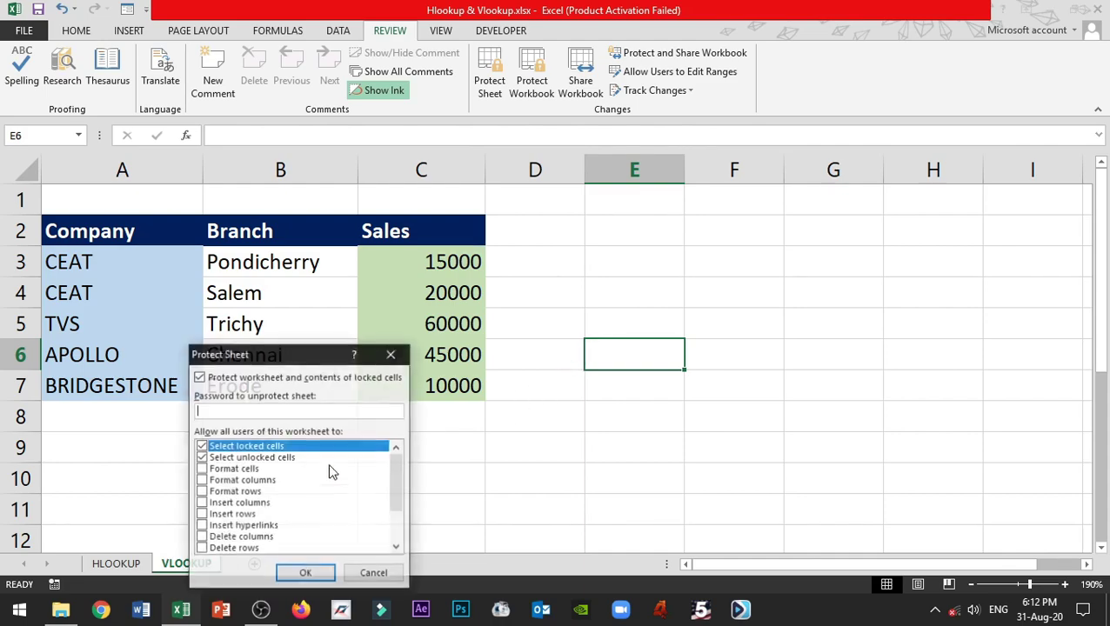
pyautogui.moveTo(271, 358); pyautogui.dragTo(809, 221)
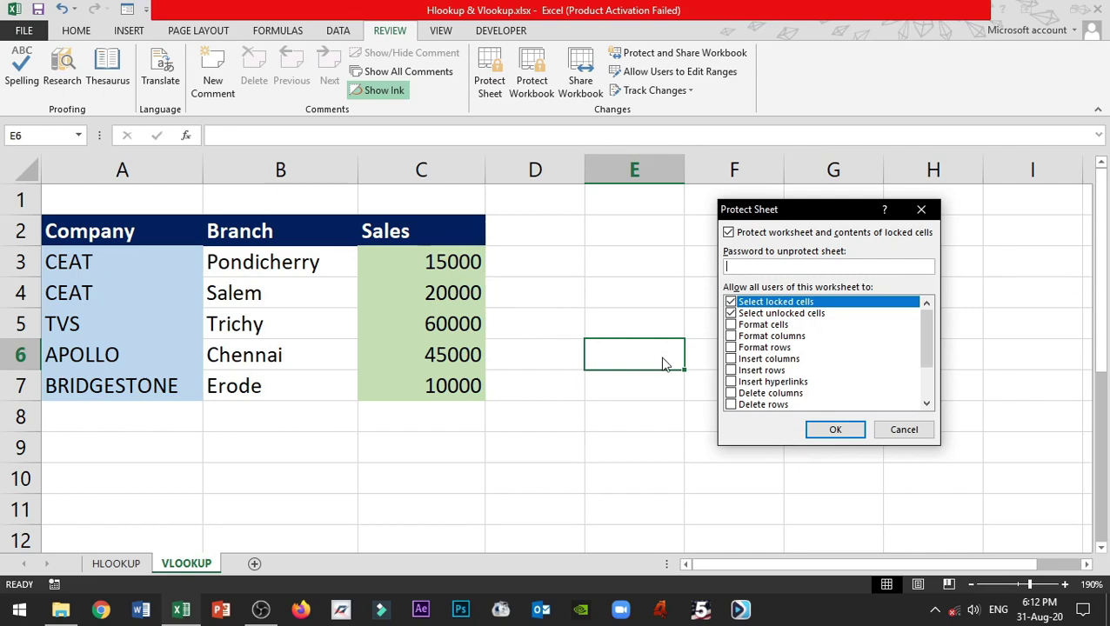
pyautogui.click(730, 359)
pyautogui.click(731, 370)
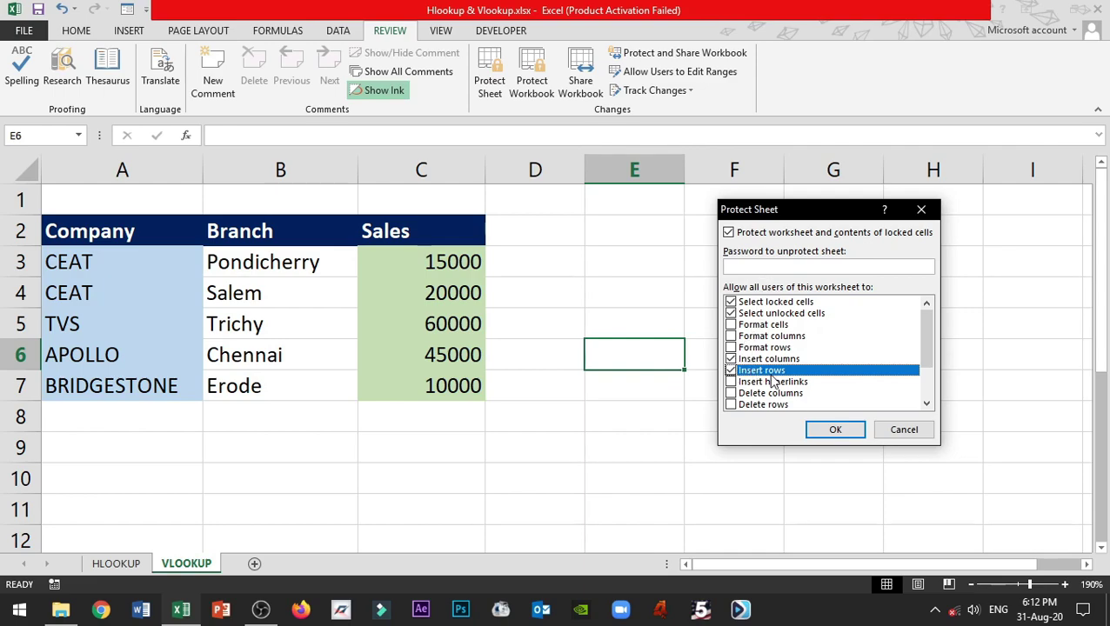
pyautogui.click(784, 267)
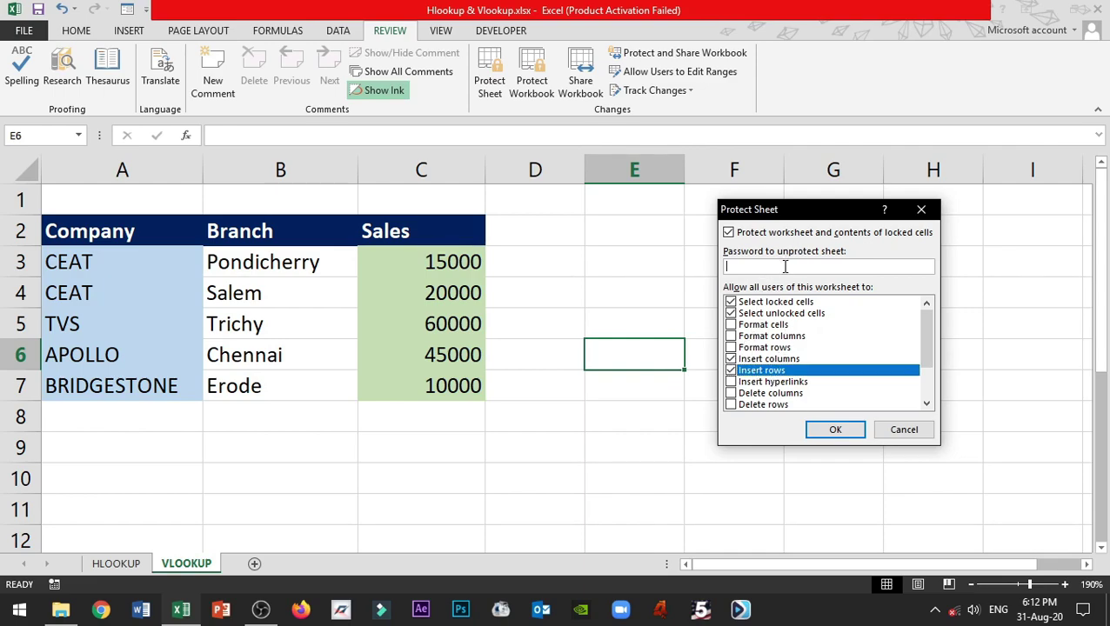
pyautogui.write('1234')
pyautogui.press('Tab')
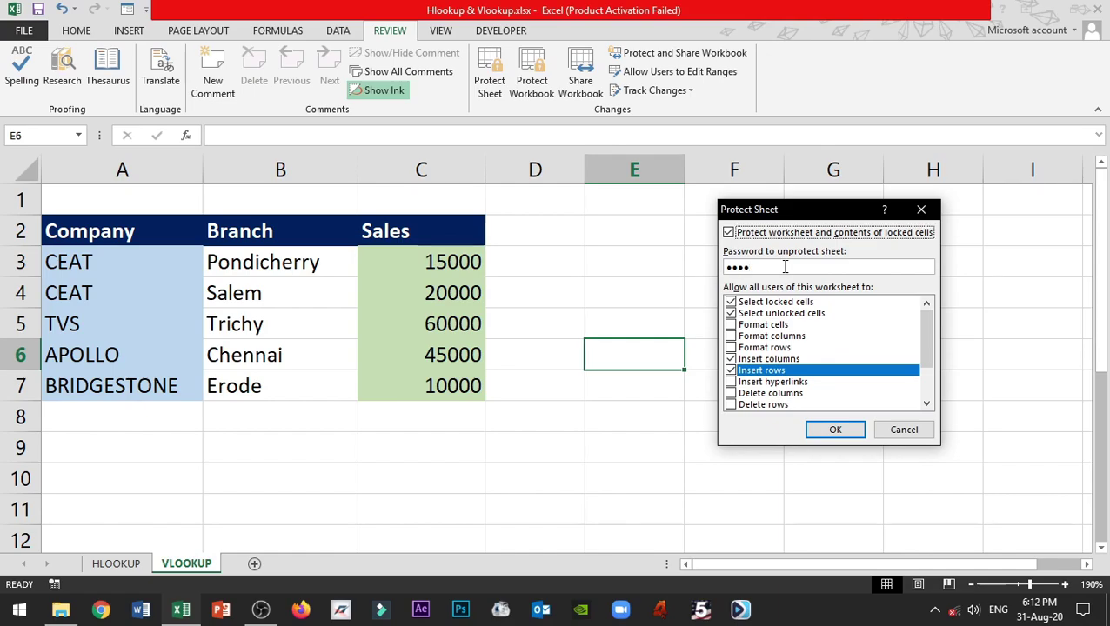
pyautogui.click(836, 429)
pyautogui.moveTo(213, 393); pyautogui.dragTo(639, 299)
pyautogui.write('••••')
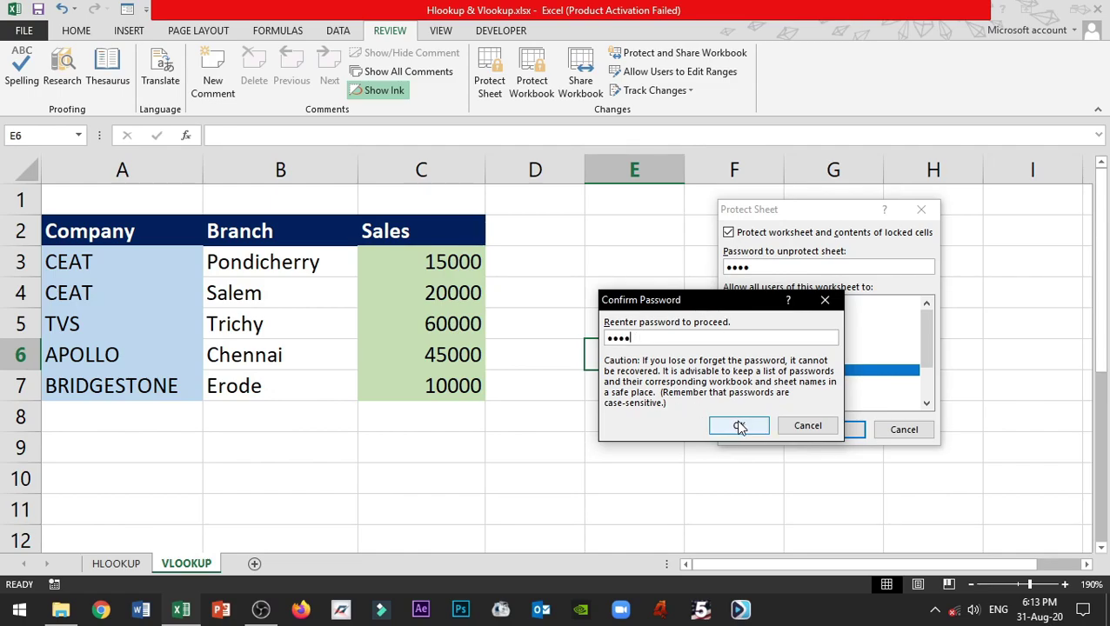
pyautogui.click(739, 426)
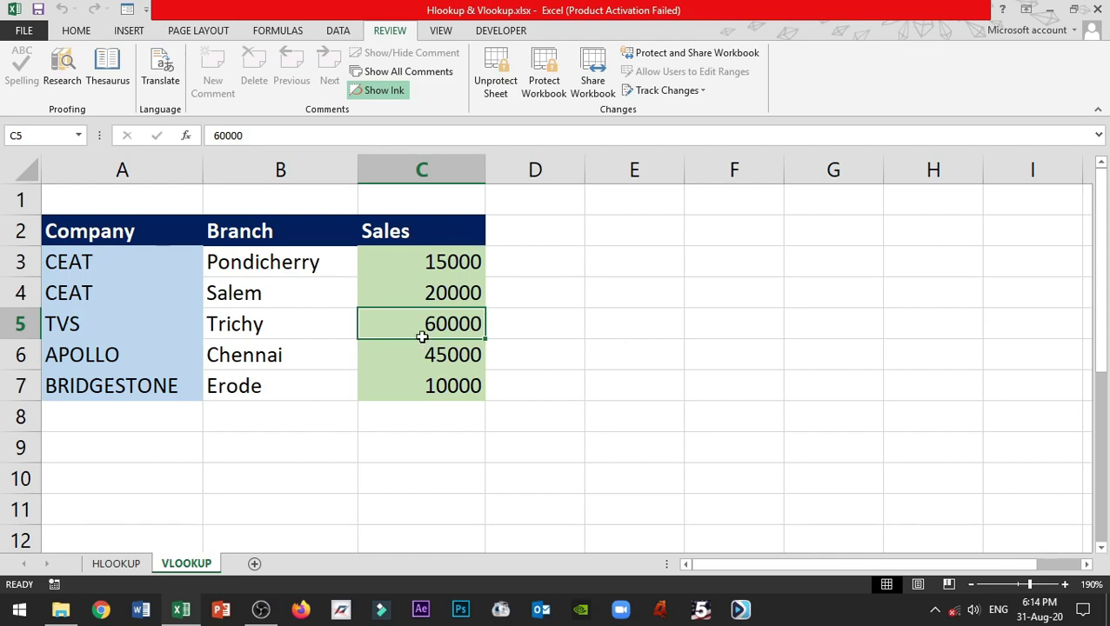
pyautogui.doubleClick(419, 330)
pyautogui.press('Return')
pyautogui.click(394, 173)
pyautogui.click(76, 31)
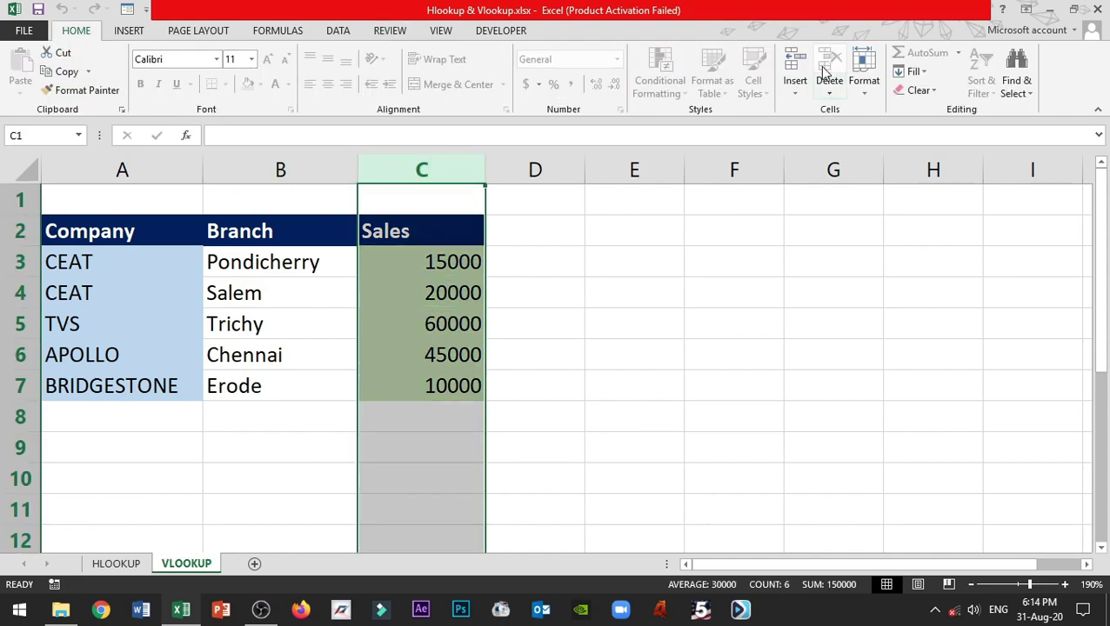
pyautogui.click(796, 62)
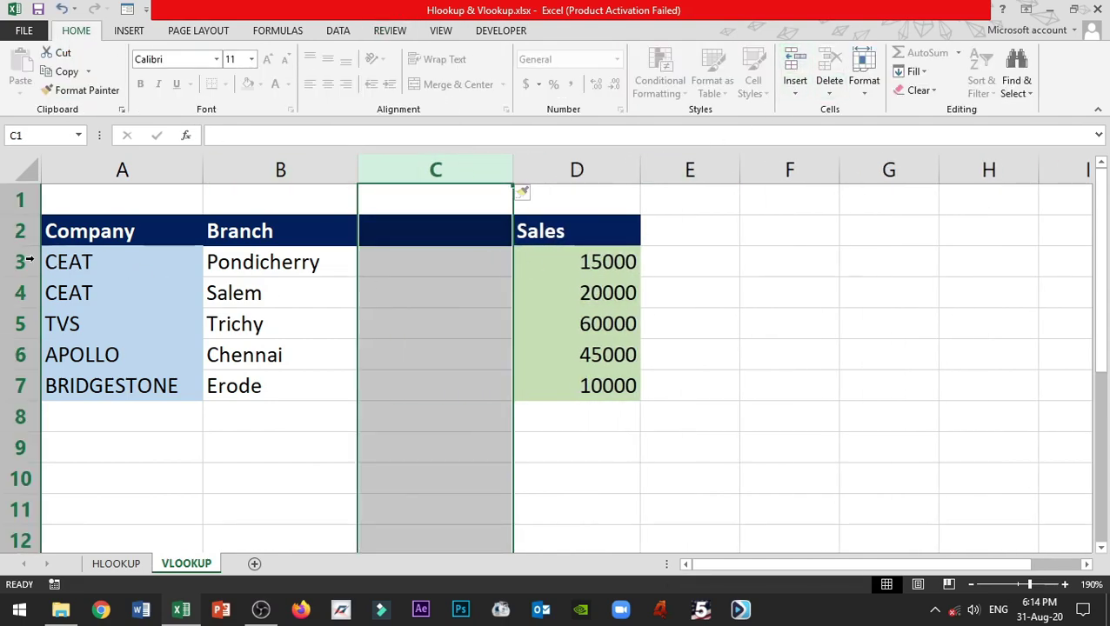
pyautogui.click(20, 262)
pyautogui.click(787, 72)
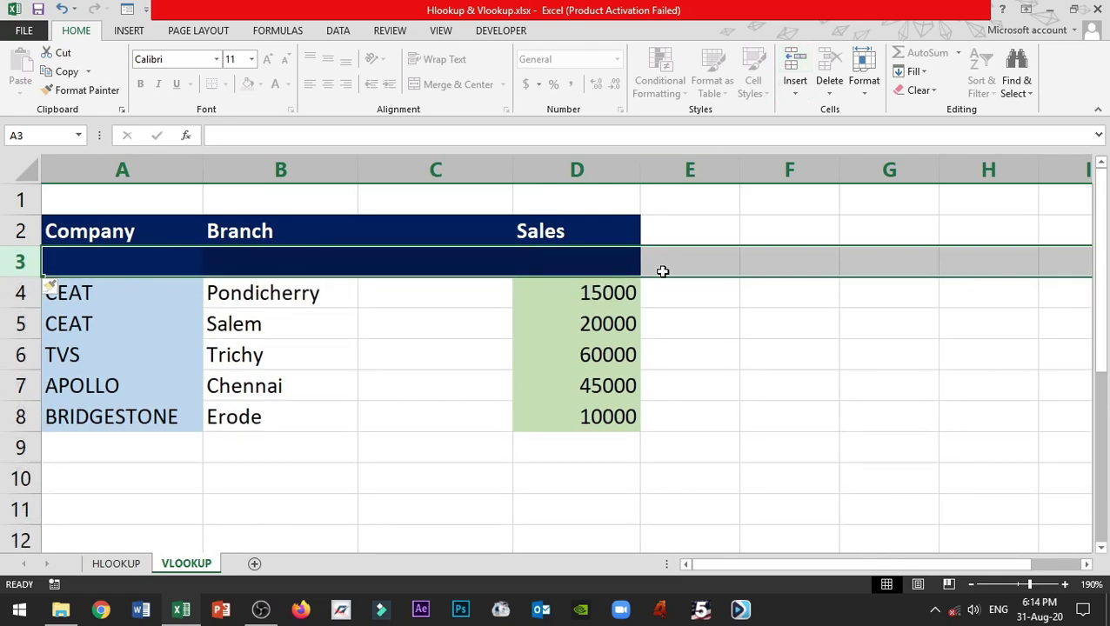
pyautogui.click(592, 303)
pyautogui.moveTo(591, 303); pyautogui.dragTo(636, 336)
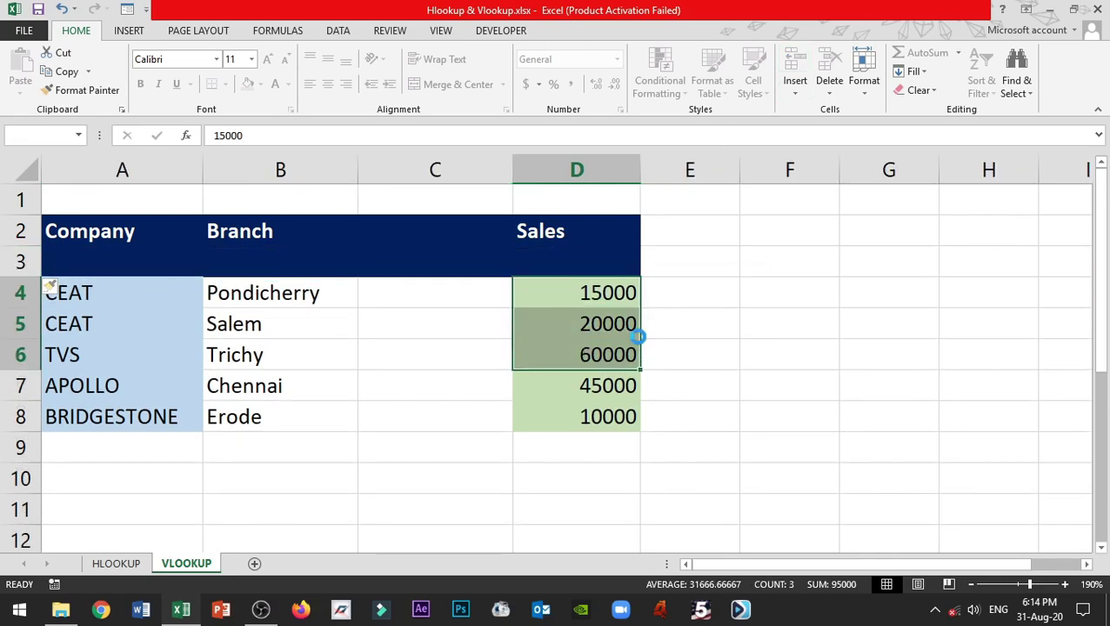
pyautogui.press('Delete')
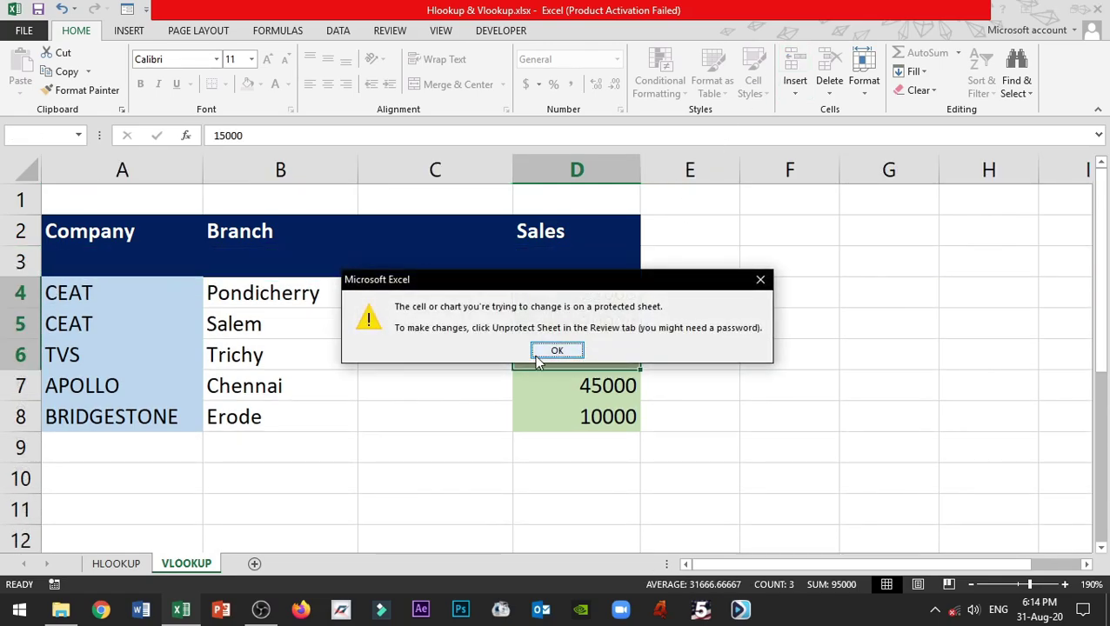
pyautogui.click(538, 350)
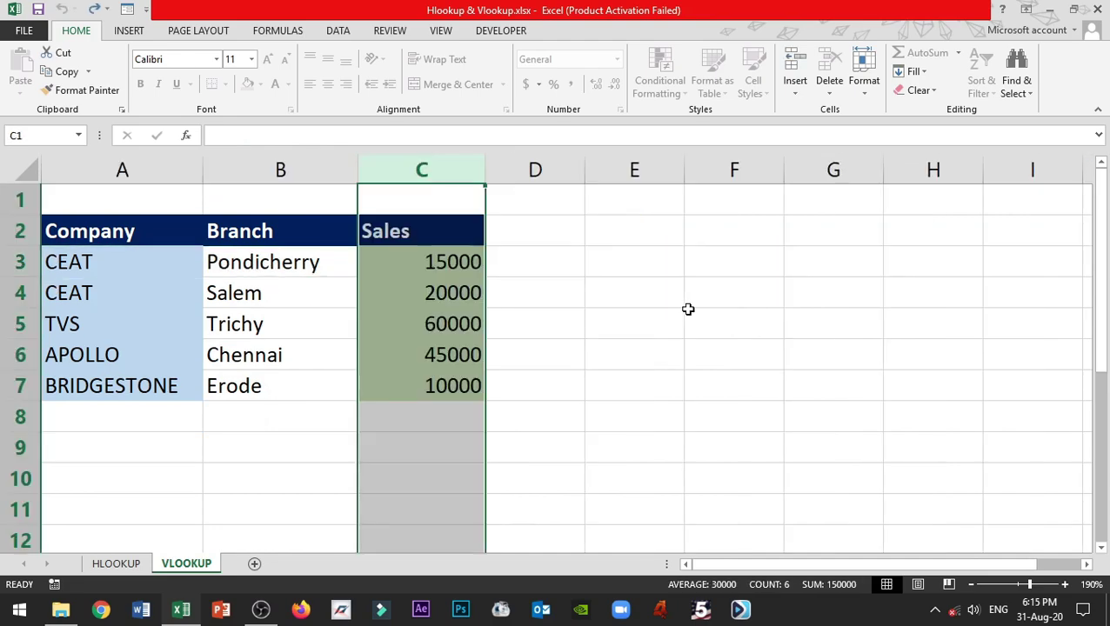
# - Unprotect the VLOOKUP sheet from its tab menu, confirming with the password
pyautogui.rightClick(186, 566)
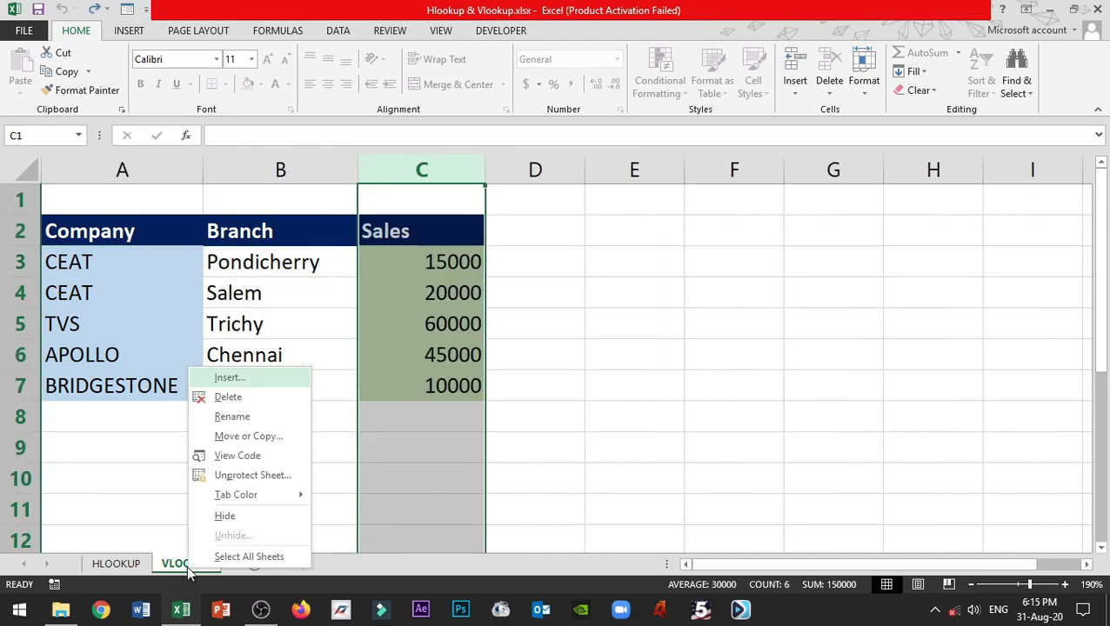
pyautogui.click(262, 477)
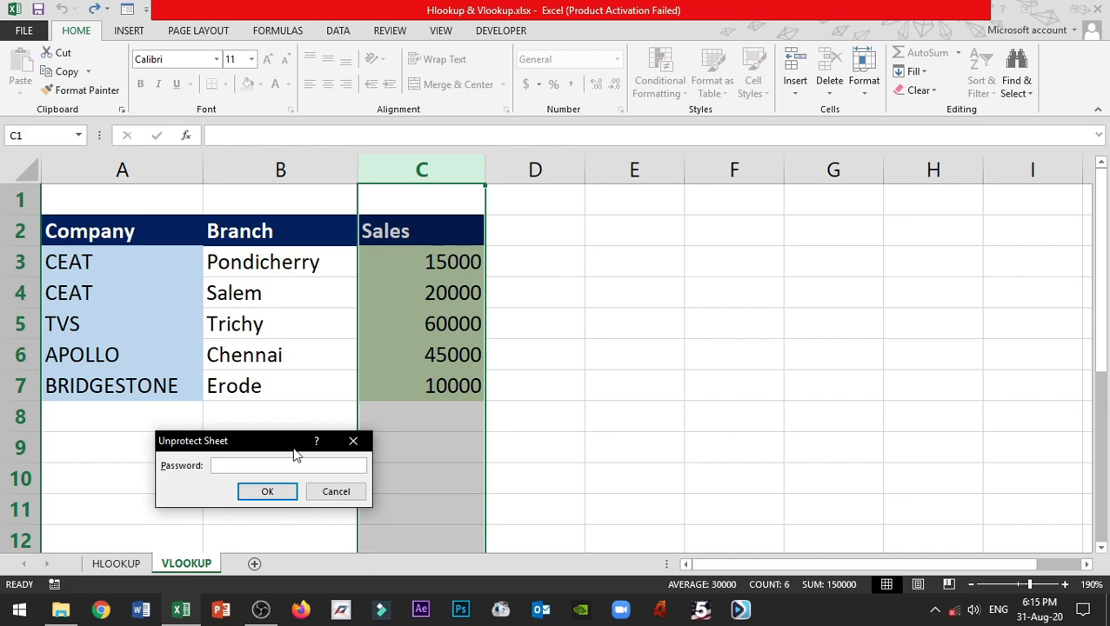
pyautogui.moveTo(271, 451); pyautogui.dragTo(733, 367)
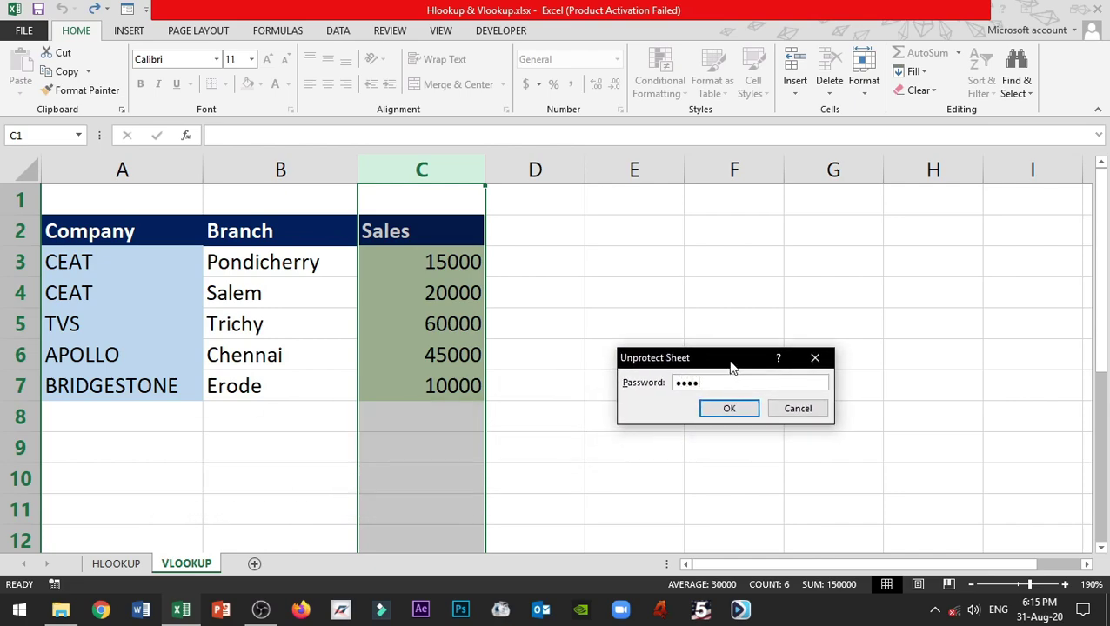
pyautogui.click(729, 409)
# - Select the company names in A3:A7
pyautogui.click(539, 325)
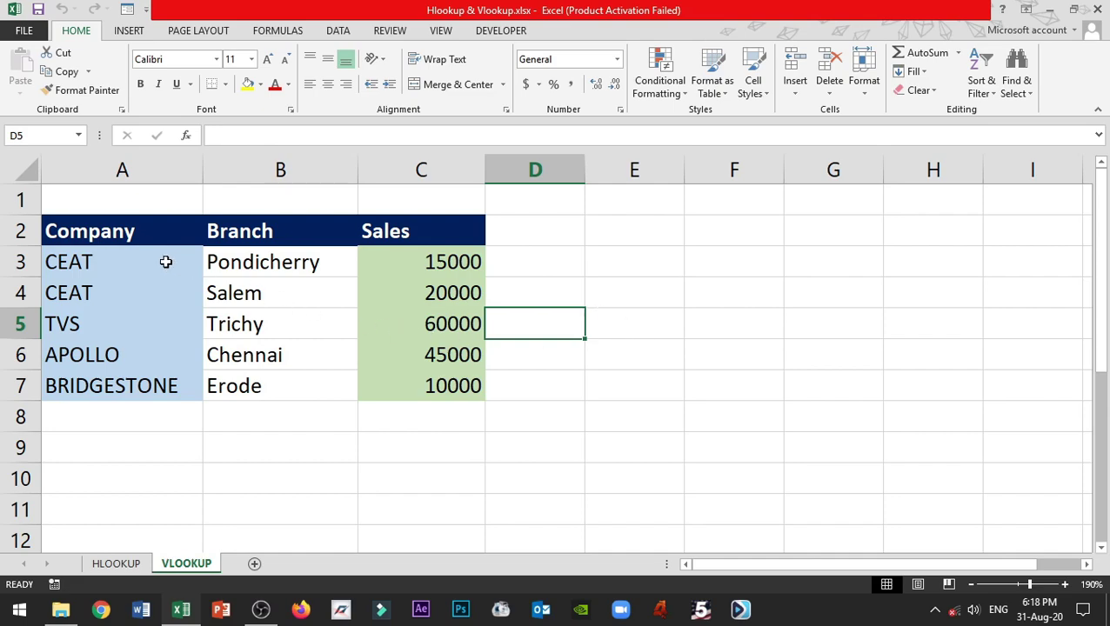
pyautogui.moveTo(99, 222); pyautogui.dragTo(971, 497)
pyautogui.moveTo(122, 261); pyautogui.dragTo(183, 392)
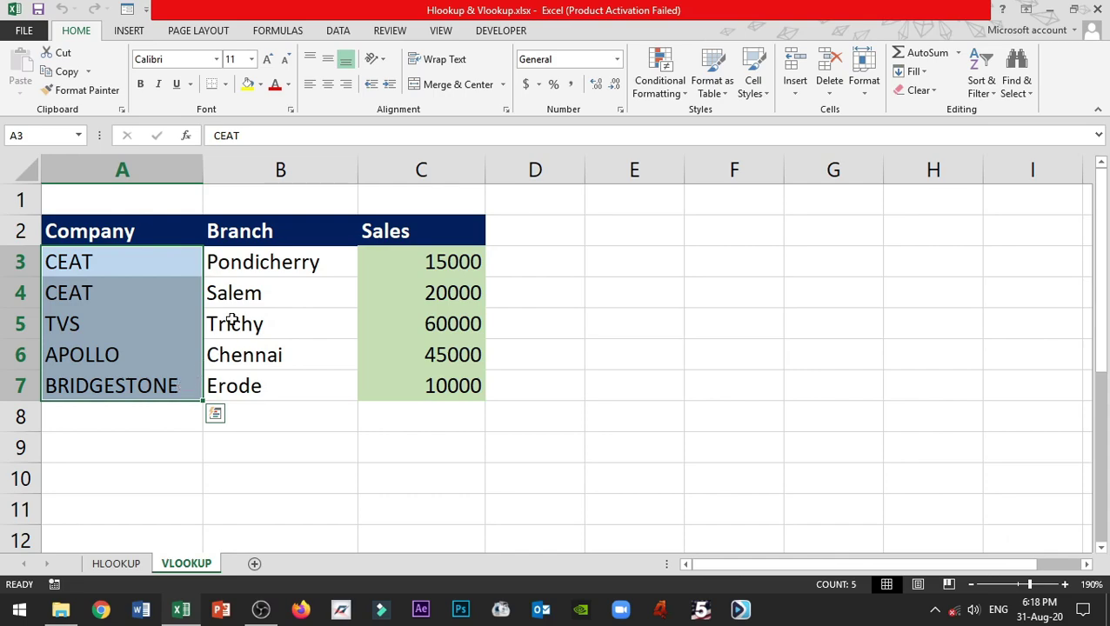
pyautogui.moveTo(130, 208); pyautogui.dragTo(956, 535)
pyautogui.moveTo(133, 255); pyautogui.dragTo(154, 389)
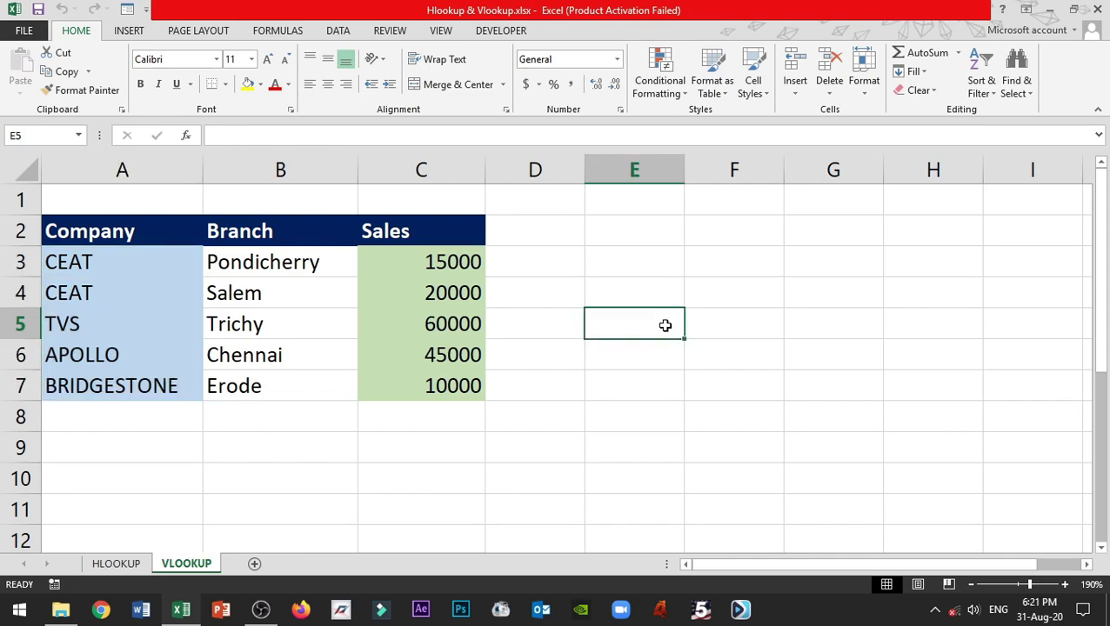
# - Check the Locked protection setting of empty cell D4, leaving it unchanged
pyautogui.click(565, 306)
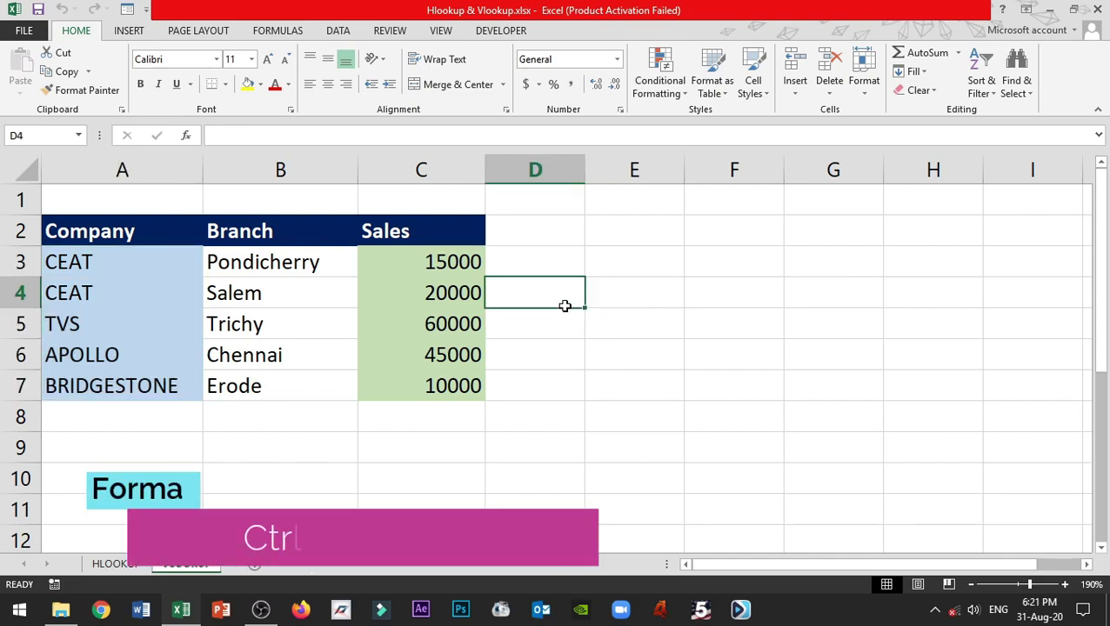
pyautogui.hotkey('ctrl', '1')
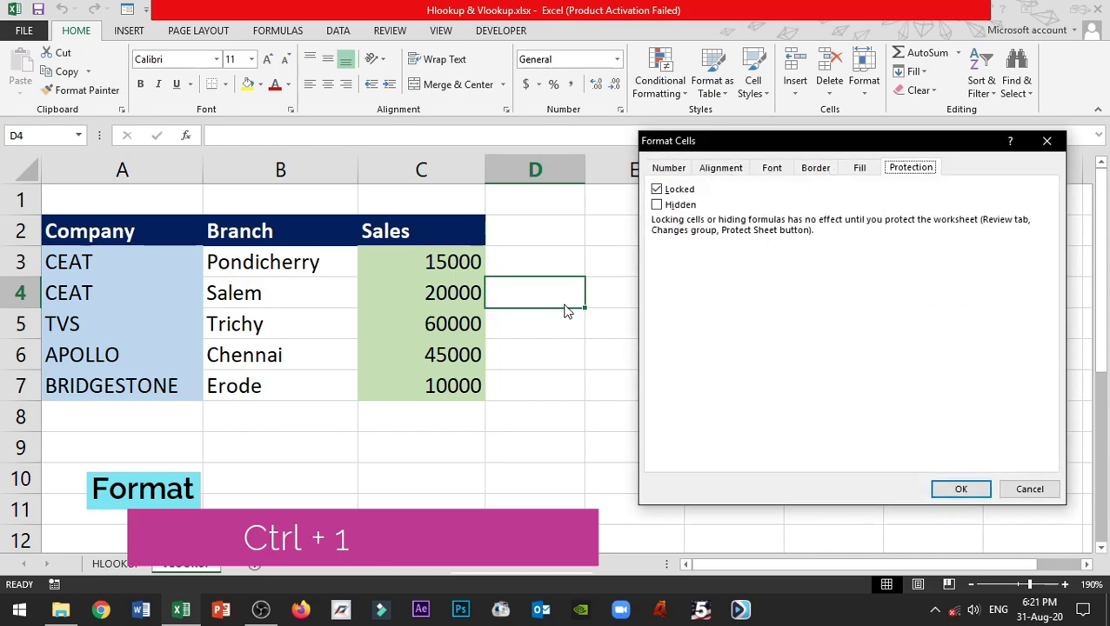
pyautogui.moveTo(693, 149); pyautogui.dragTo(658, 170)
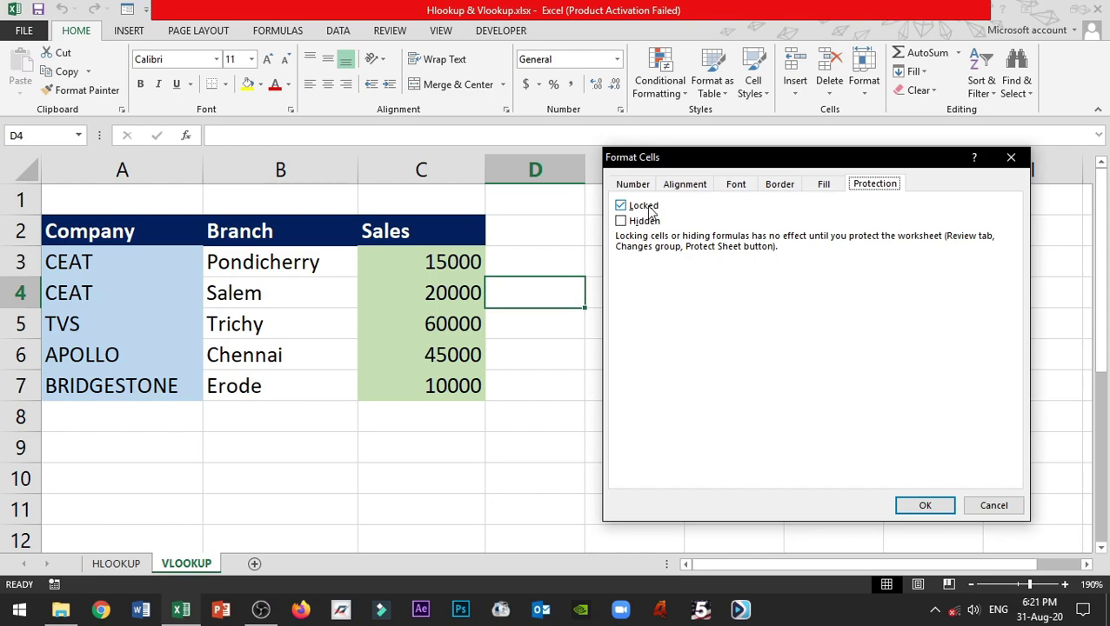
pyautogui.click(1004, 505)
# - Unlock the company names in A3:A7 by clearing Locked in Format Cells
pyautogui.moveTo(145, 271); pyautogui.dragTo(173, 381)
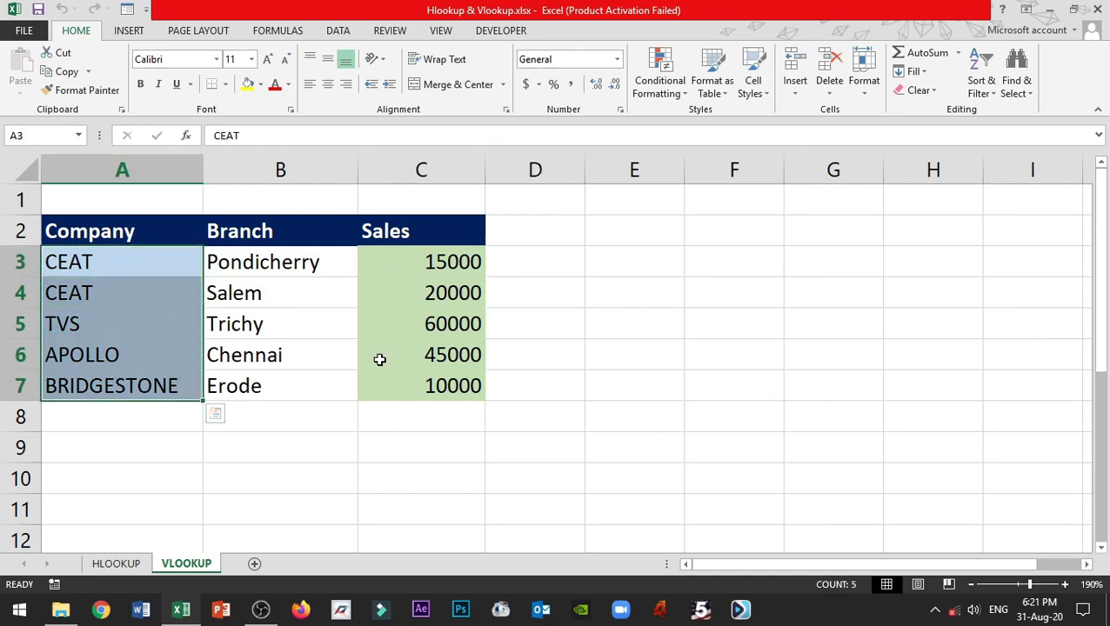
pyautogui.hotkey('ctrl', '1')
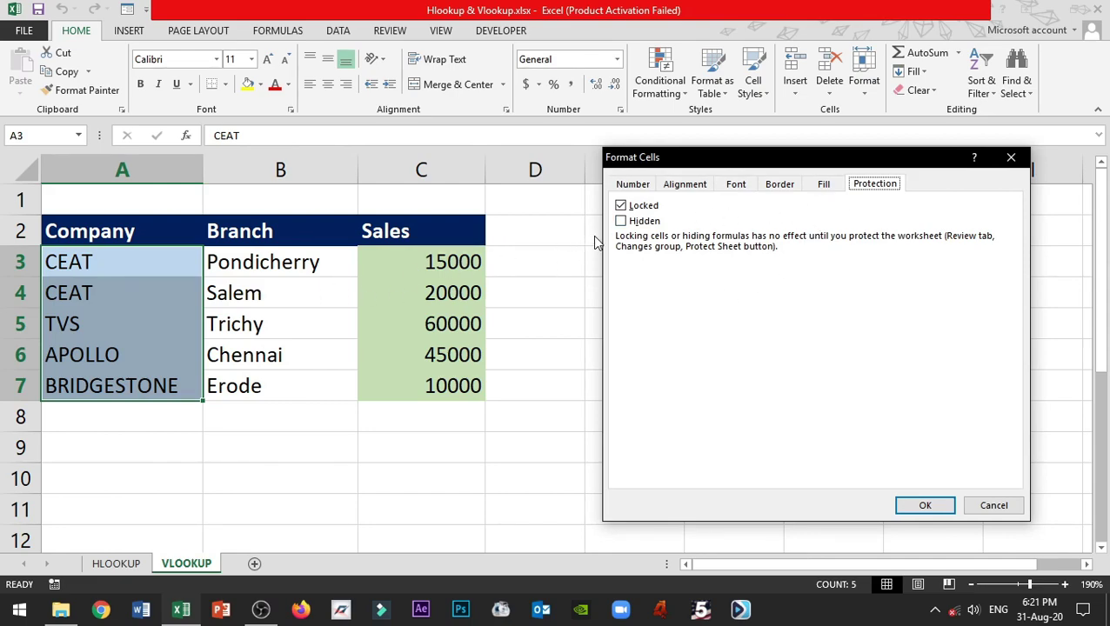
pyautogui.click(623, 207)
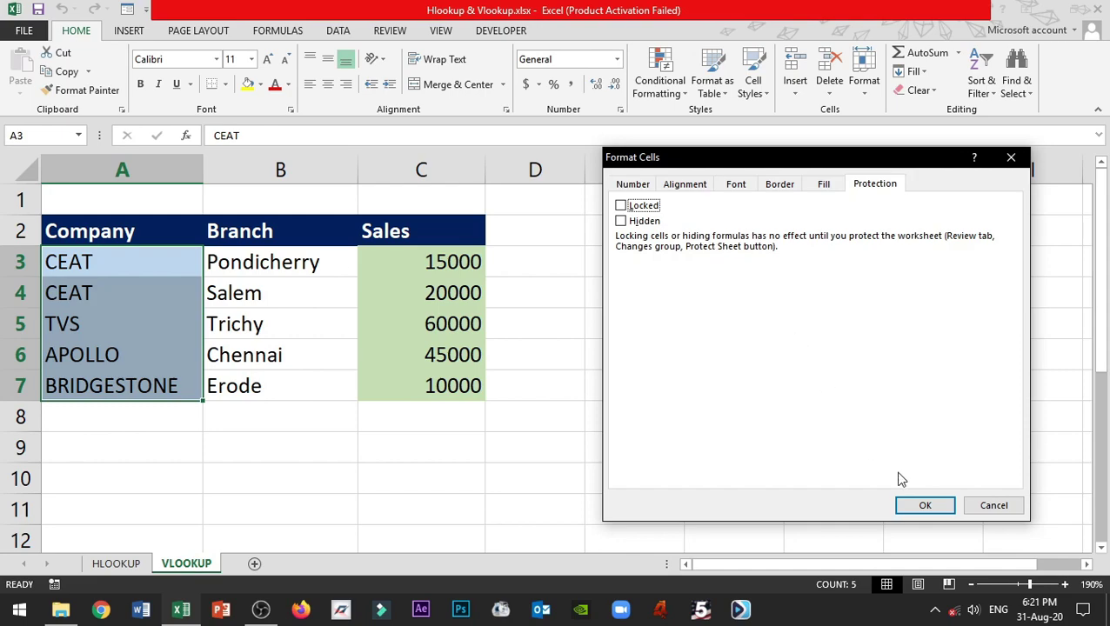
pyautogui.click(922, 505)
# - Verify the branch names in B3:B7 remain locked
pyautogui.click(261, 275)
pyautogui.moveTo(308, 299); pyautogui.dragTo(307, 371)
pyautogui.hotkey('ctrl', '1')
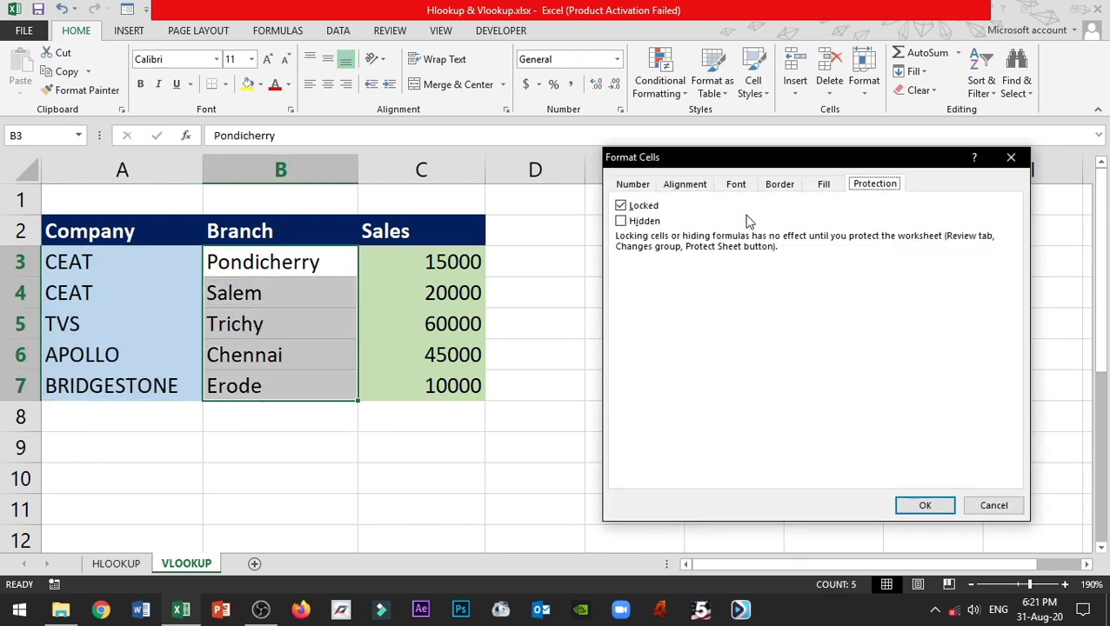
pyautogui.click(989, 507)
# - Recheck the A3:A7 protection setting, then select the Trichy cell B5
pyautogui.moveTo(126, 262); pyautogui.dragTo(141, 374)
pyautogui.hotkey('ctrl', '1')
pyautogui.click(1000, 504)
pyautogui.click(280, 323)
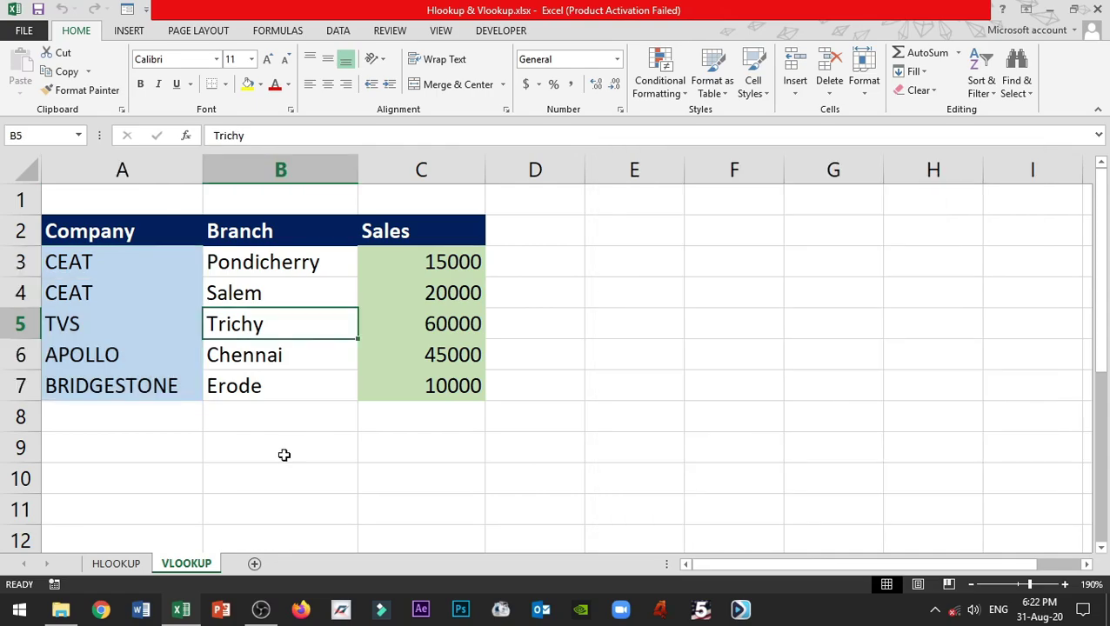
pyautogui.rightClick(188, 563)
# - Reprotect the VLOOKUP sheet, entering the password and re-entering it to confirm
pyautogui.click(279, 470)
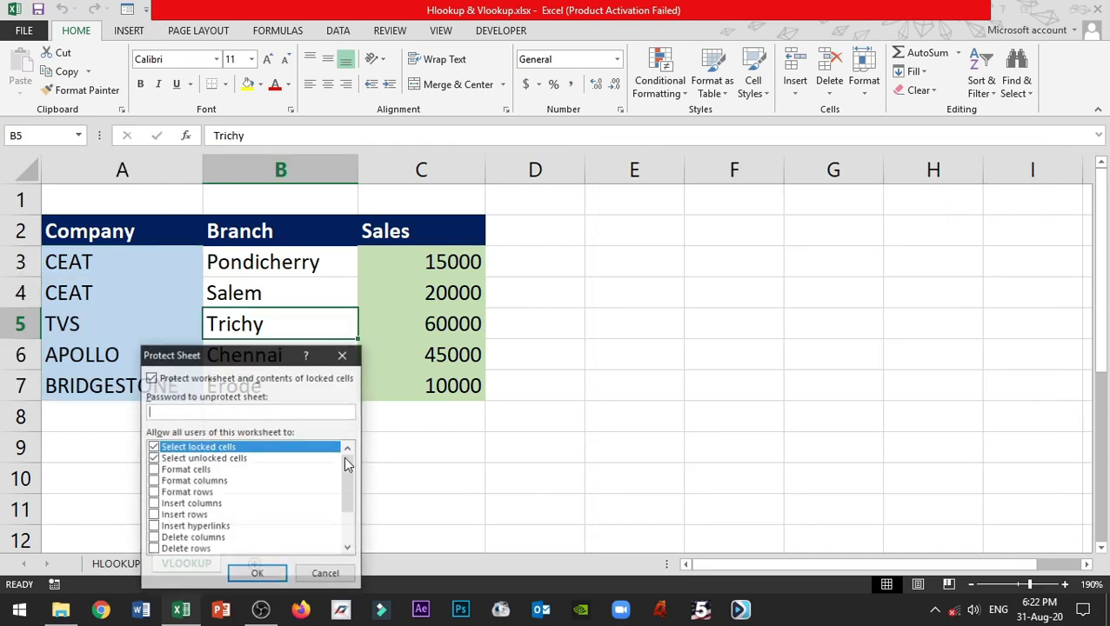
pyautogui.moveTo(246, 357); pyautogui.dragTo(701, 255)
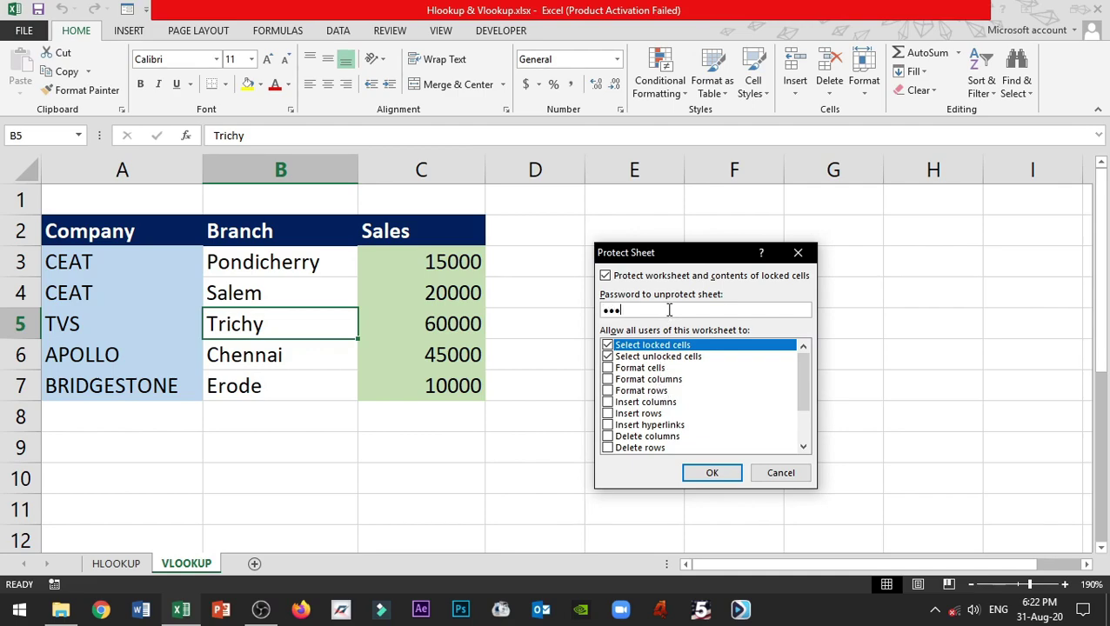
pyautogui.click(719, 475)
pyautogui.moveTo(259, 402); pyautogui.dragTo(659, 304)
pyautogui.write('12')
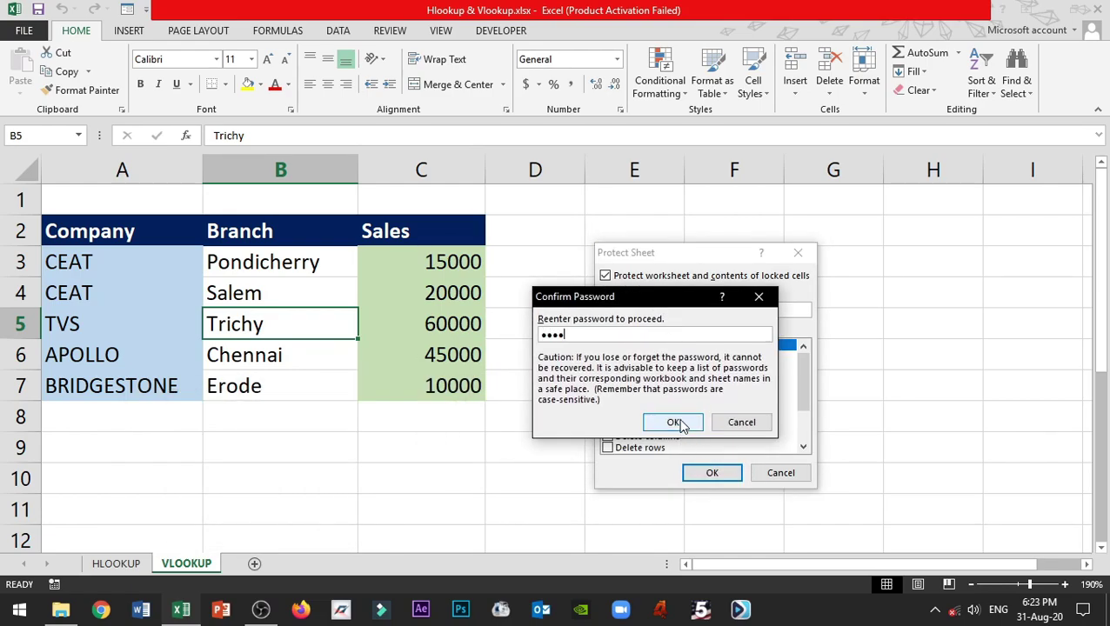
pyautogui.click(672, 422)
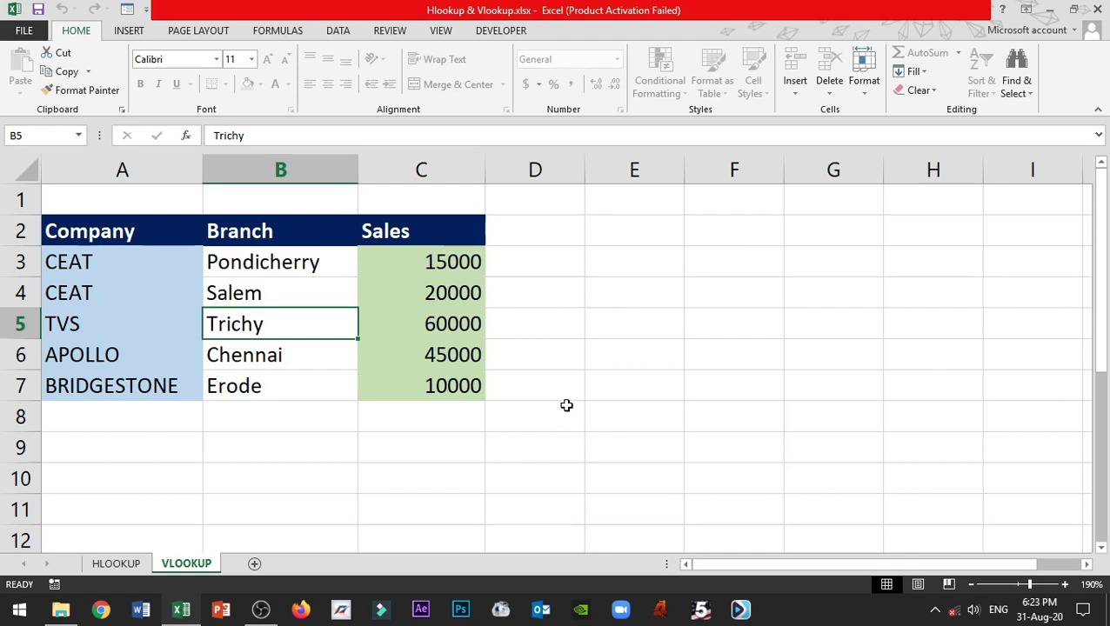
pyautogui.click(293, 359)
pyautogui.click(304, 302)
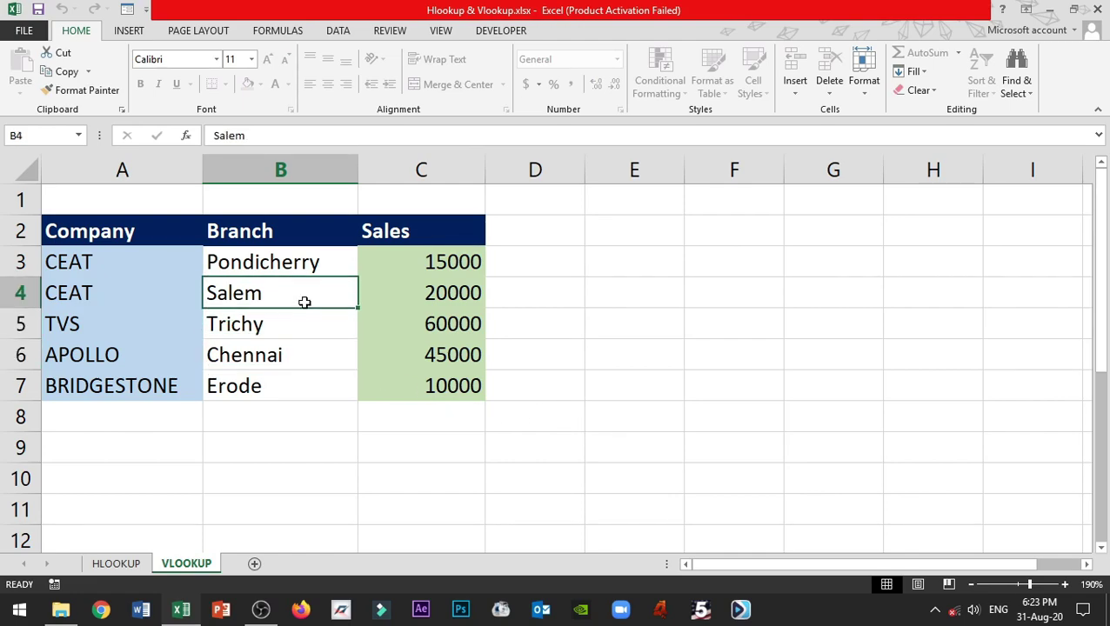
pyautogui.press('Down')
pyautogui.press('Down')
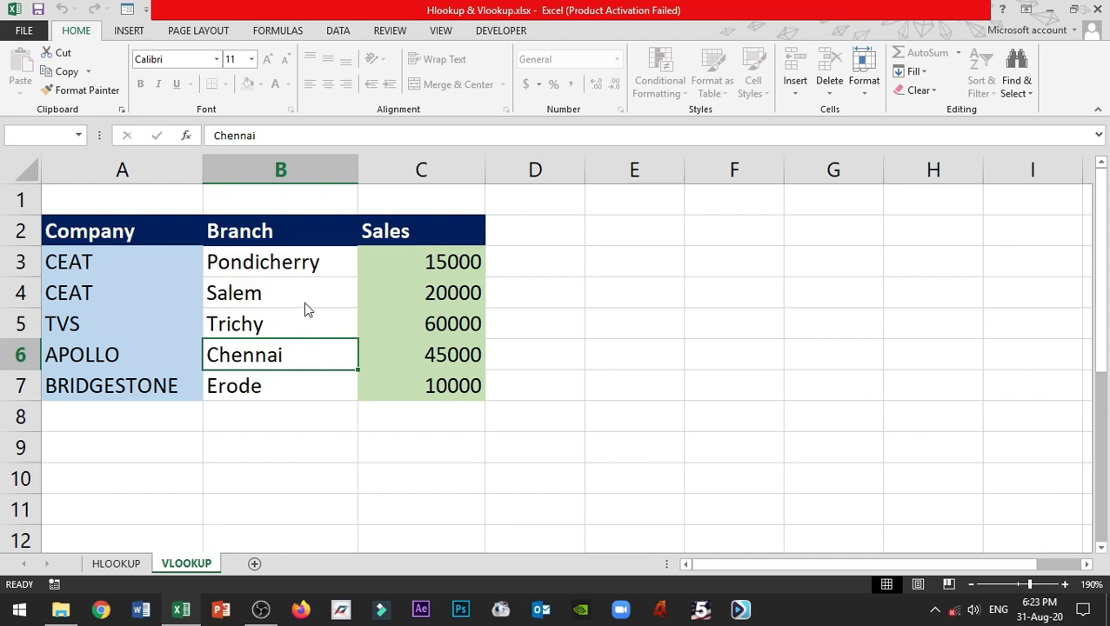
pyautogui.press('Delete')
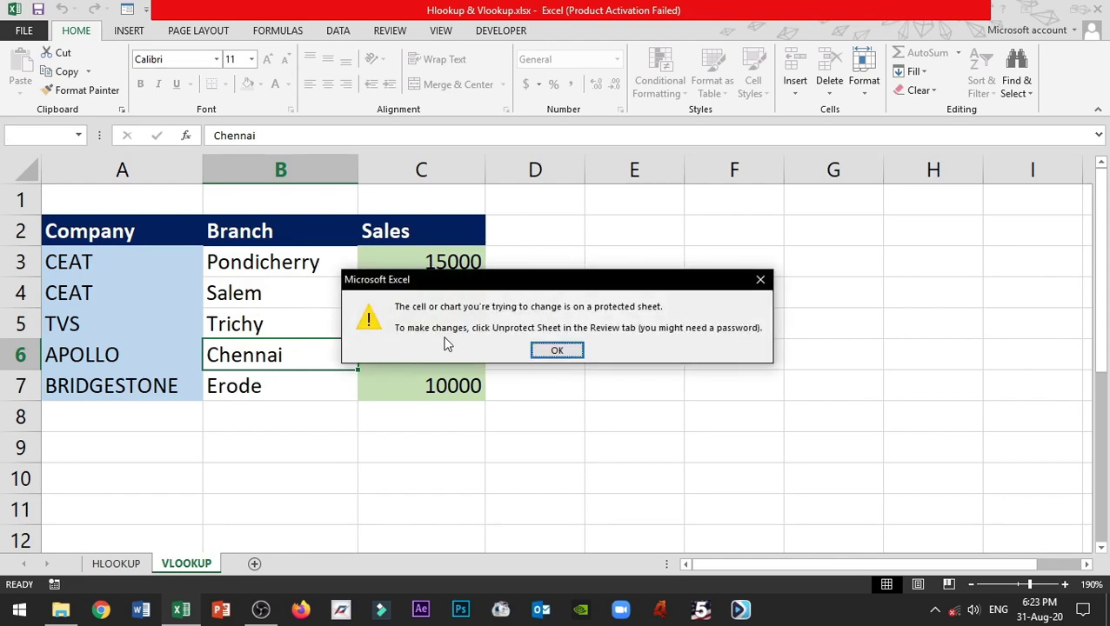
pyautogui.click(548, 349)
pyautogui.click(137, 267)
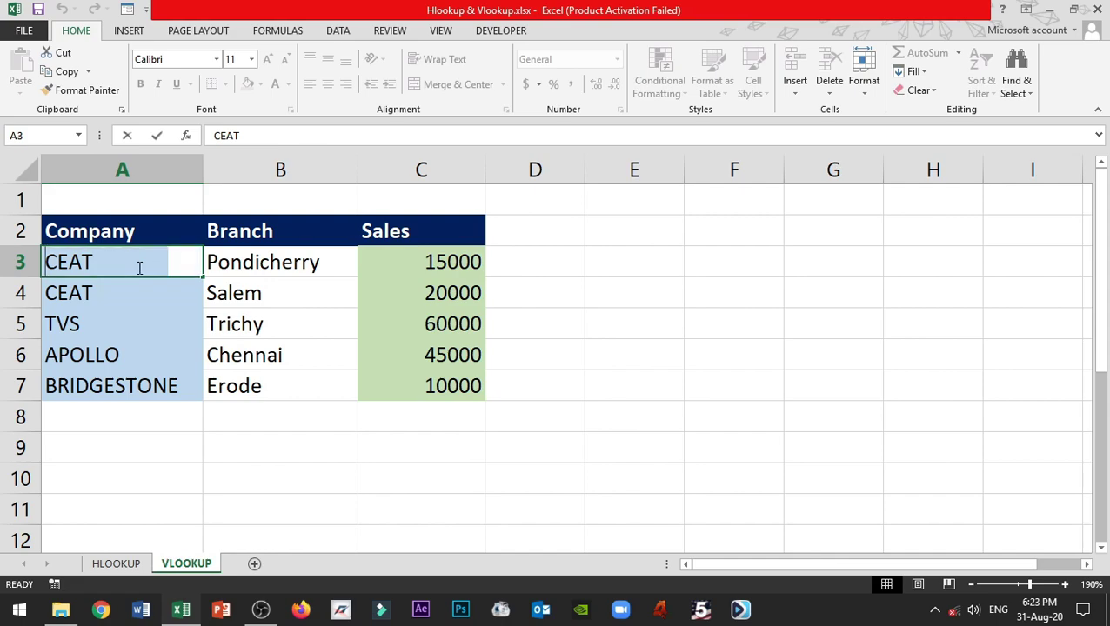
pyautogui.write('tvs')
pyautogui.press('Return')
pyautogui.moveTo(139, 267); pyautogui.dragTo(152, 384)
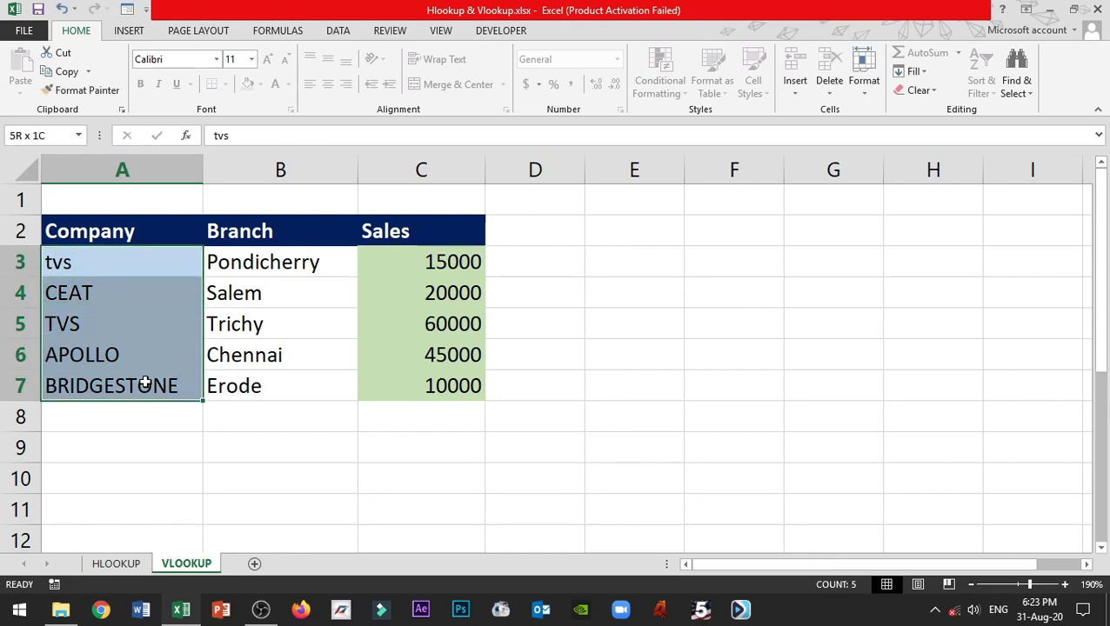
pyautogui.click(124, 423)
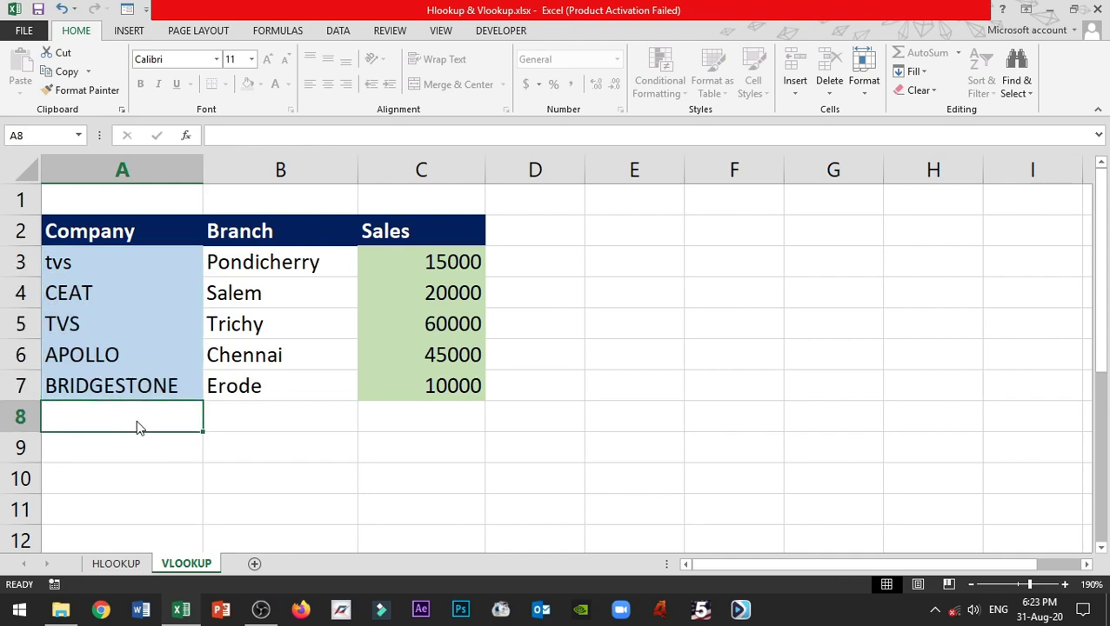
pyautogui.doubleClick(136, 421)
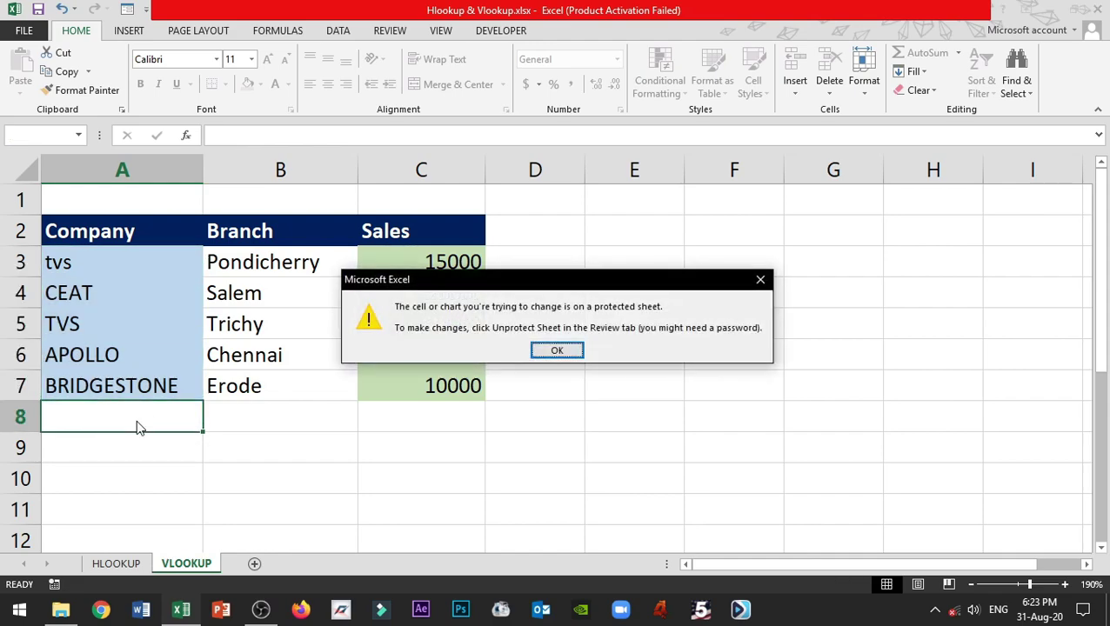
pyautogui.click(557, 350)
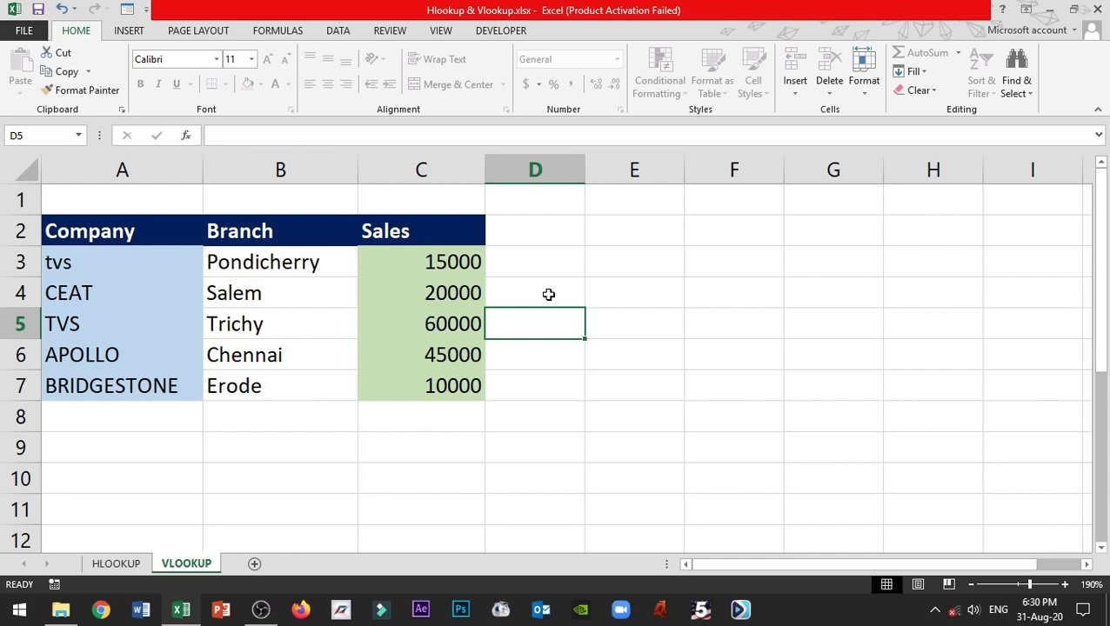
# - Encrypt Hlookup & Vlookup.xlsx with a confirmed open password, then close Excel
pyautogui.click(25, 32)
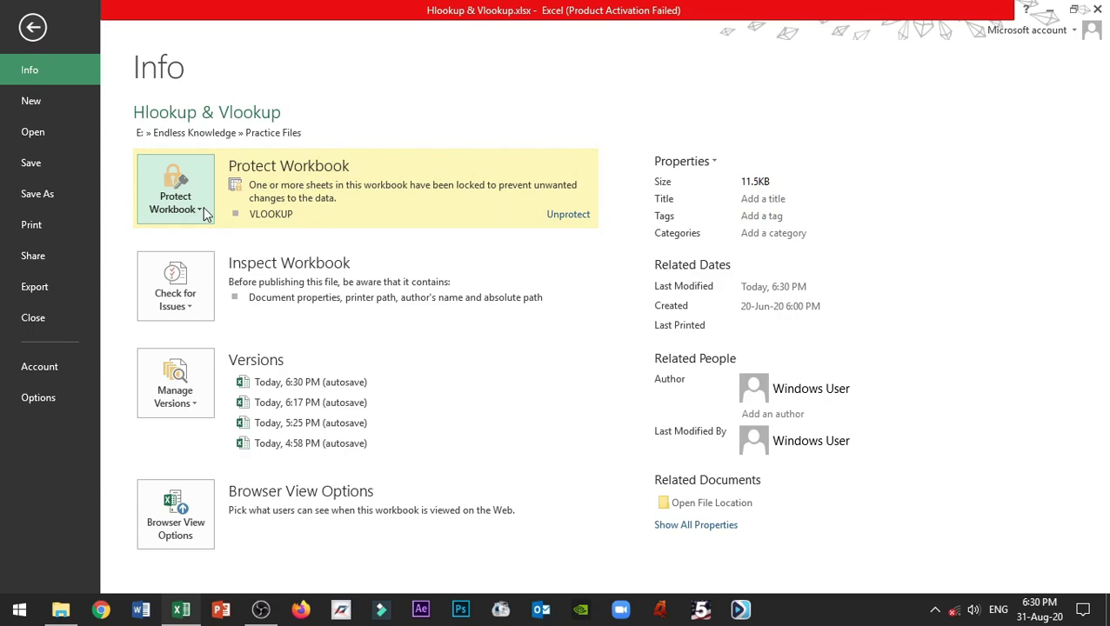
pyautogui.click(205, 213)
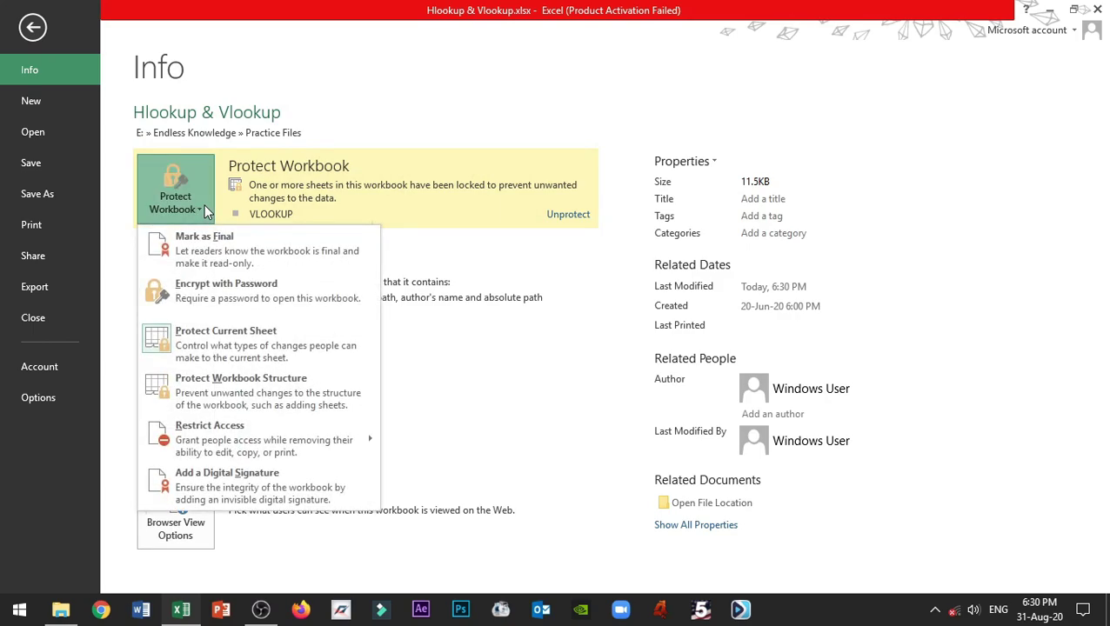
pyautogui.click(268, 293)
pyautogui.moveTo(539, 222); pyautogui.dragTo(539, 251)
pyautogui.write('12345678')
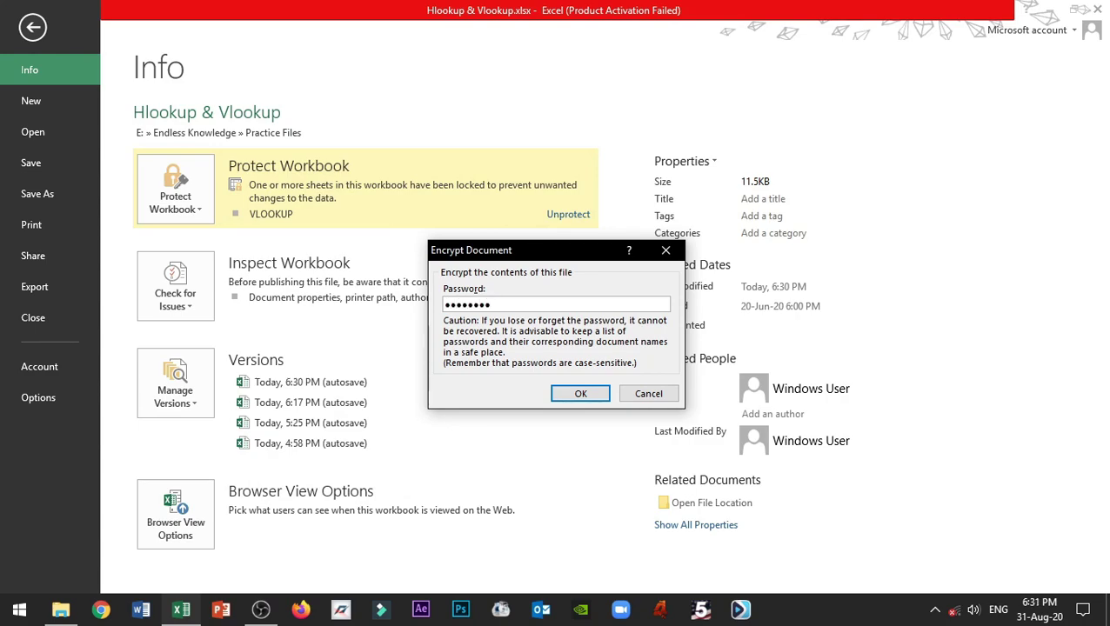
pyautogui.click(572, 396)
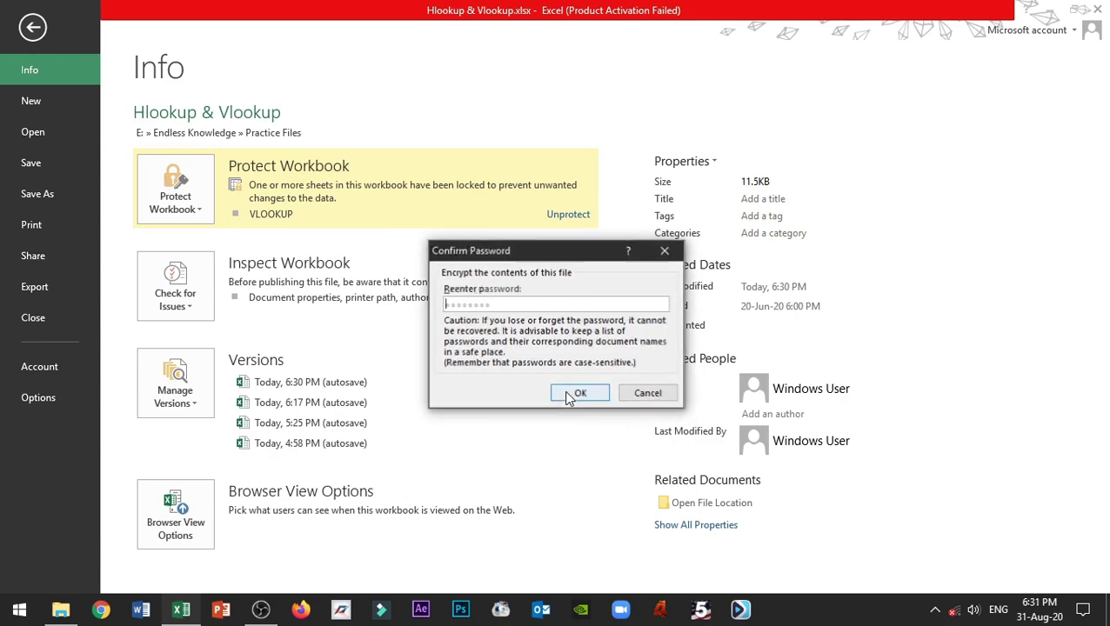
pyautogui.write('123')
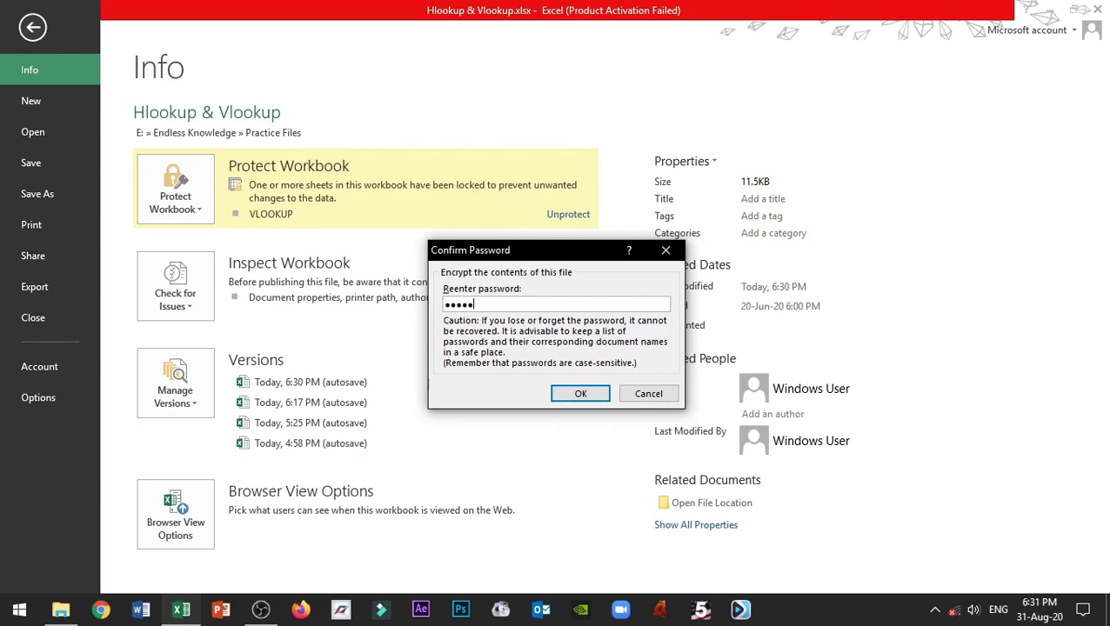
pyautogui.click(580, 393)
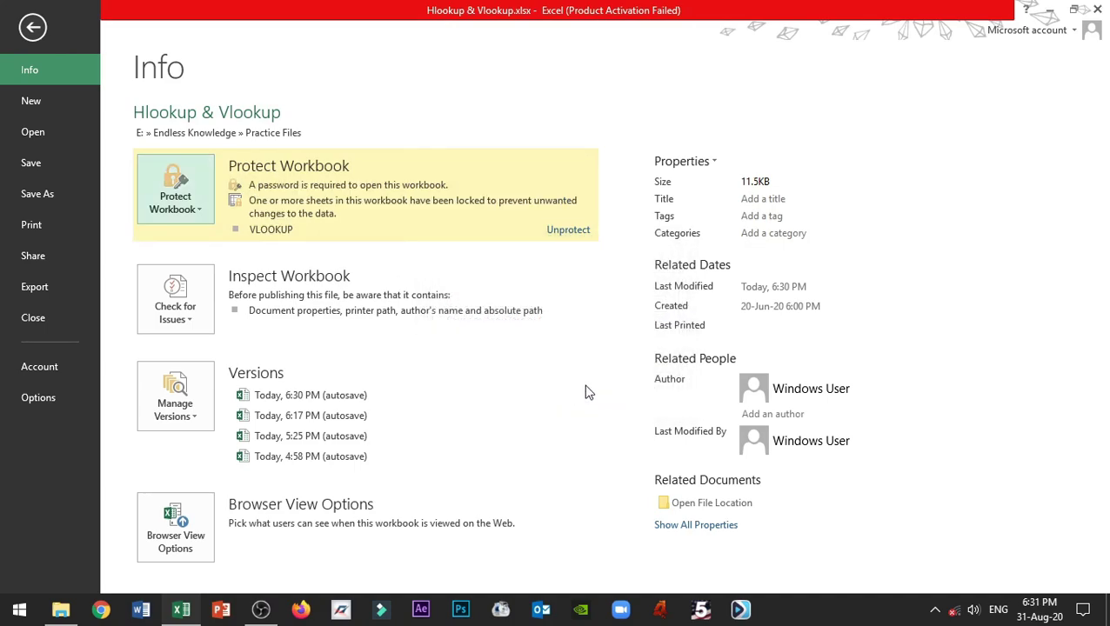
pyautogui.press('Escape')
pyautogui.click(1092, 8)
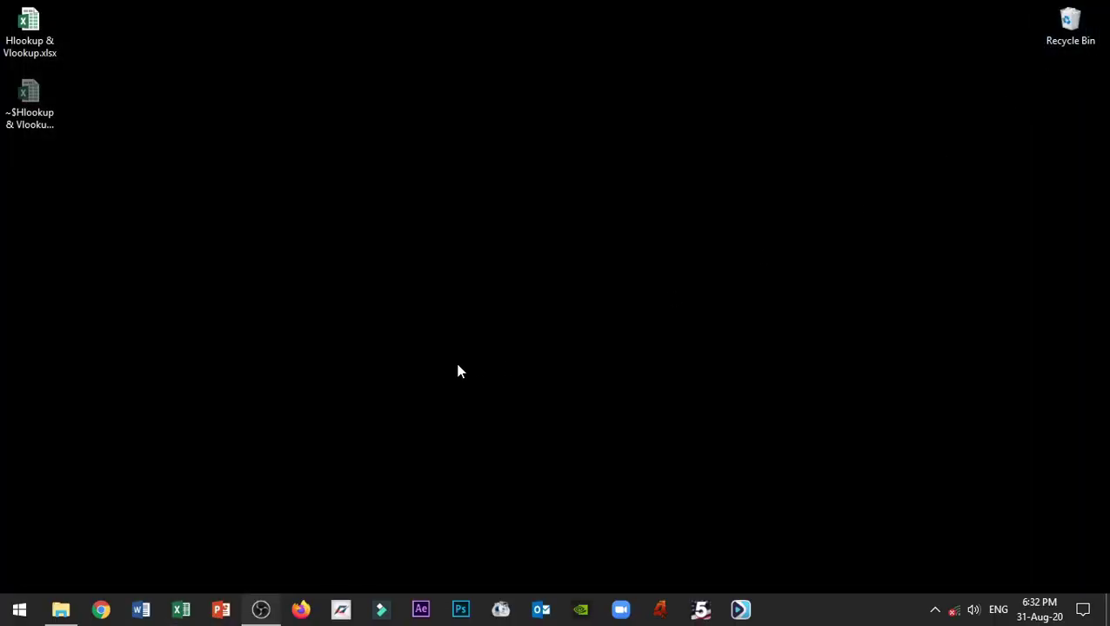
# - Reopen Hlookup & Vlookup.xlsx, retrying after a rejected password until the correct one works
pyautogui.doubleClick(29, 37)
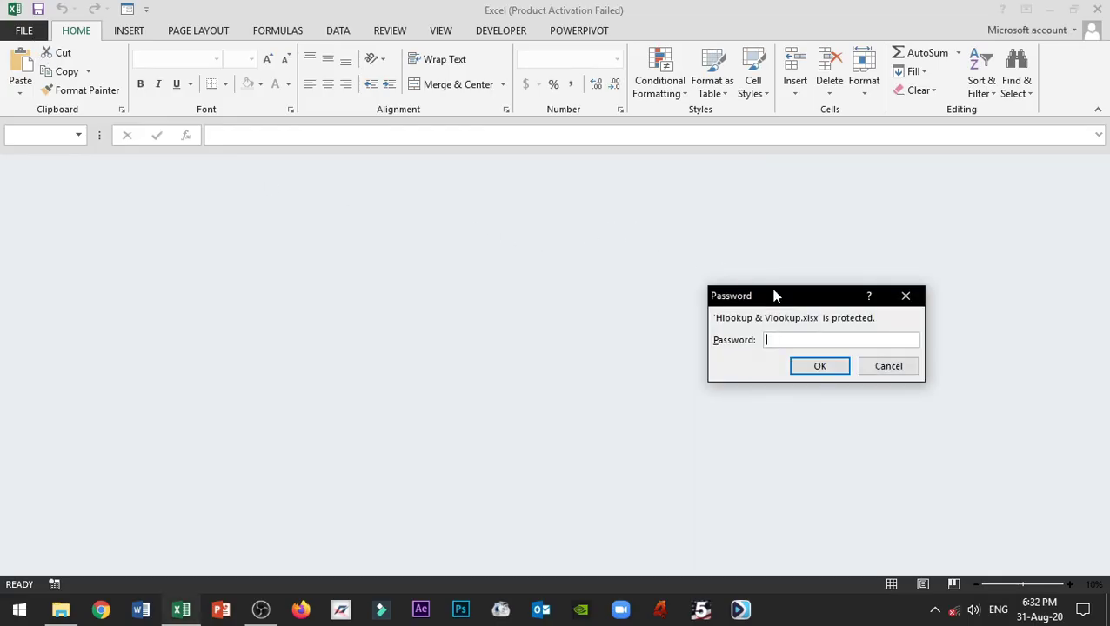
pyautogui.moveTo(778, 300); pyautogui.dragTo(517, 279)
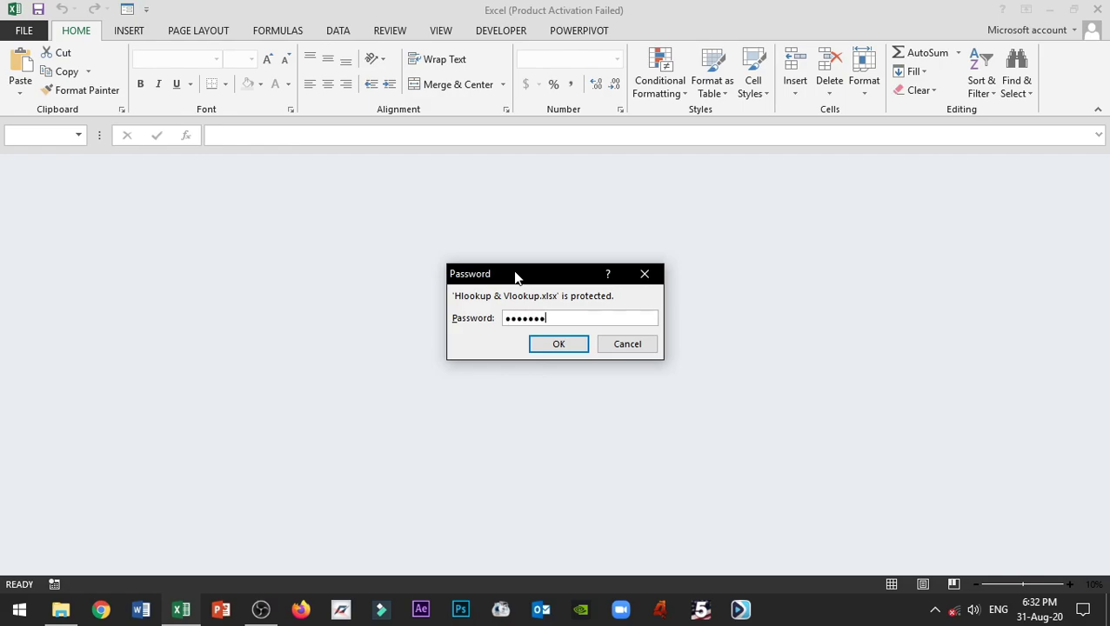
pyautogui.press('Return')
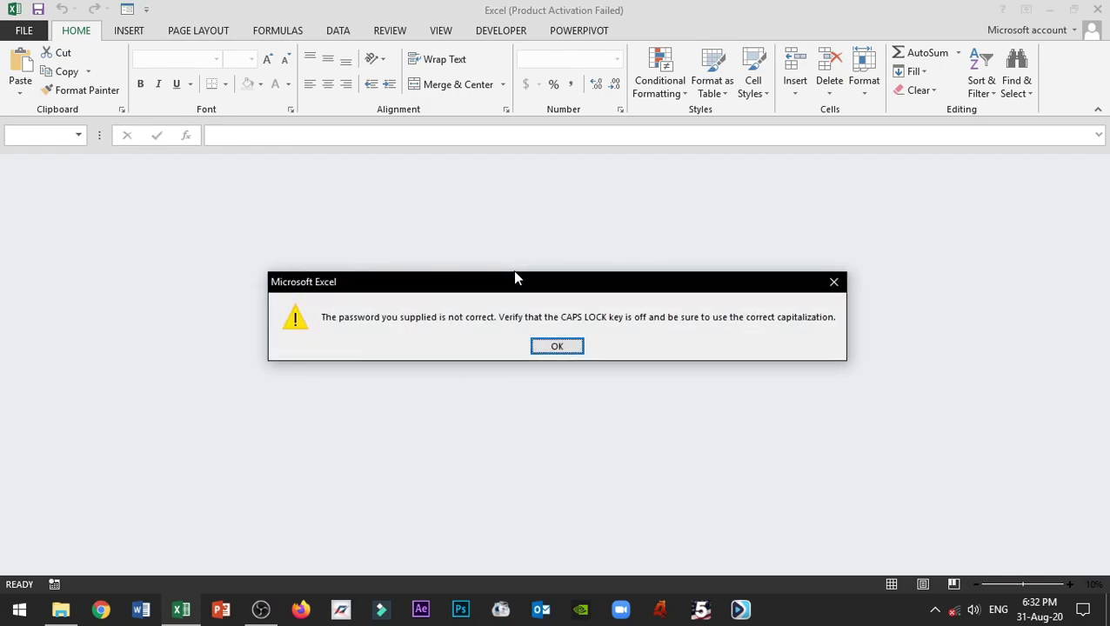
pyautogui.click(569, 345)
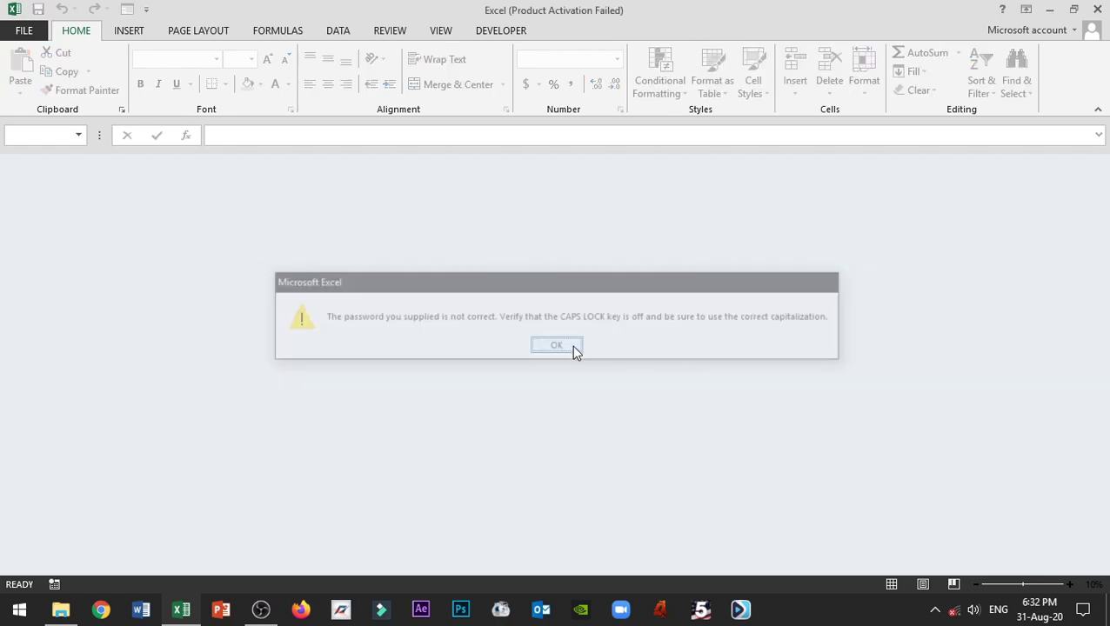
pyautogui.click(744, 458)
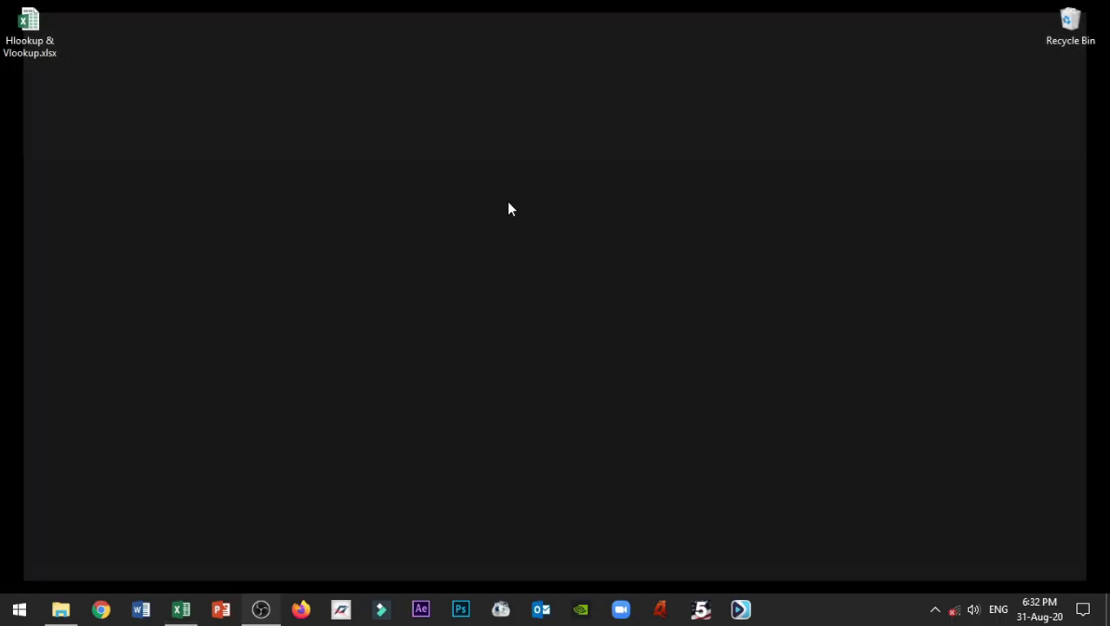
pyautogui.doubleClick(28, 19)
pyautogui.write('********')
pyautogui.press('Return')
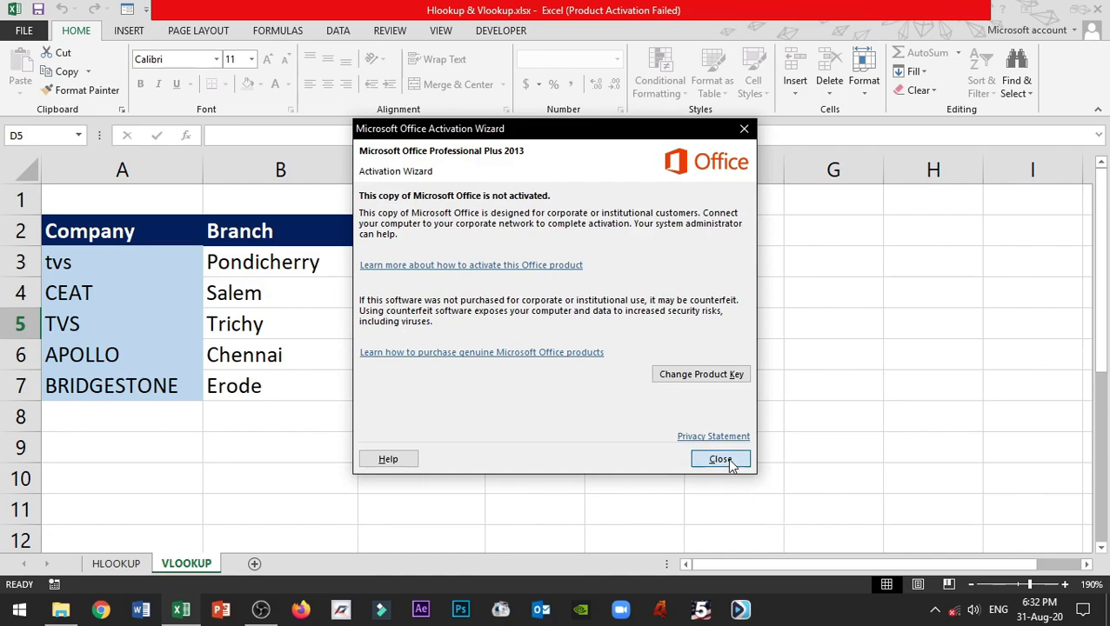
# - Clear the workbook's Encrypt with Password entry so it opens without a password
pyautogui.click(733, 459)
pyautogui.click(28, 30)
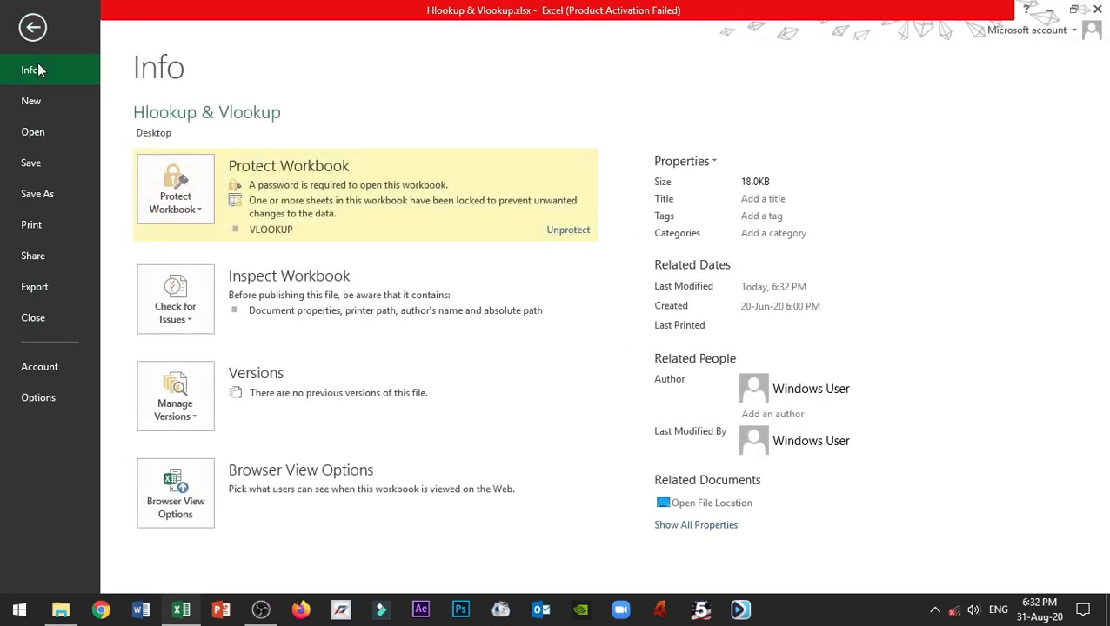
pyautogui.click(207, 216)
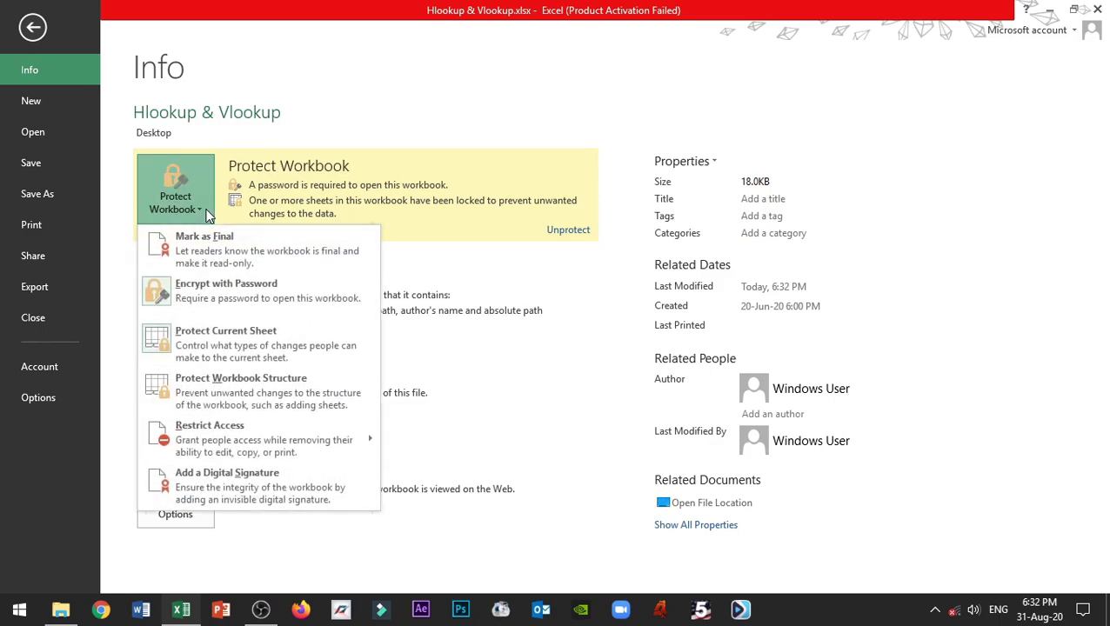
pyautogui.click(209, 291)
pyautogui.moveTo(524, 277); pyautogui.dragTo(405, 271)
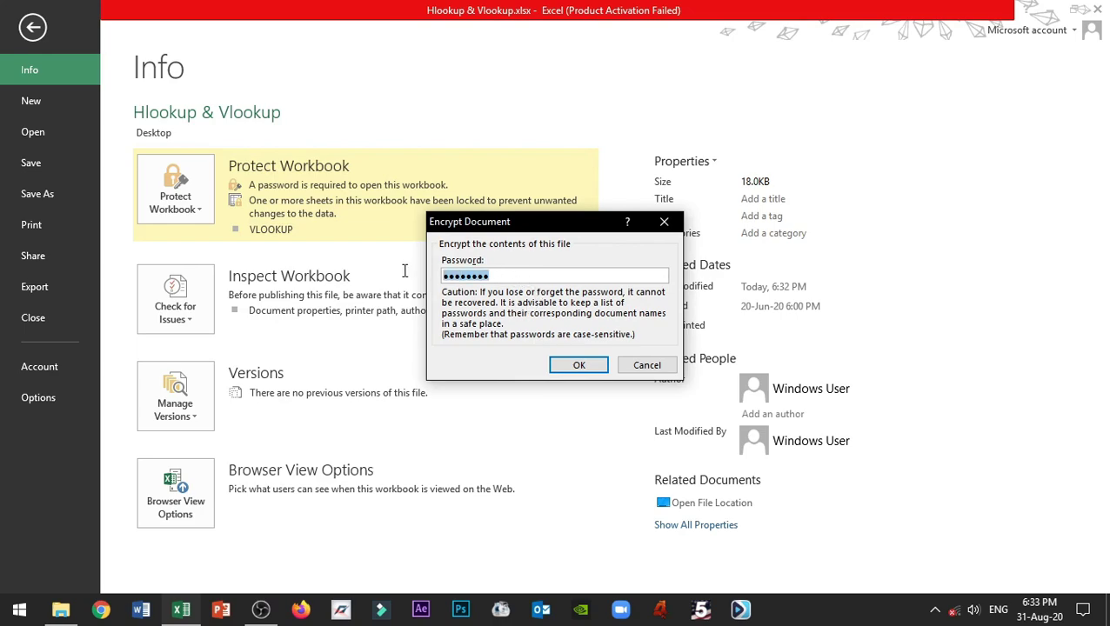
pyautogui.press('BackSpace')
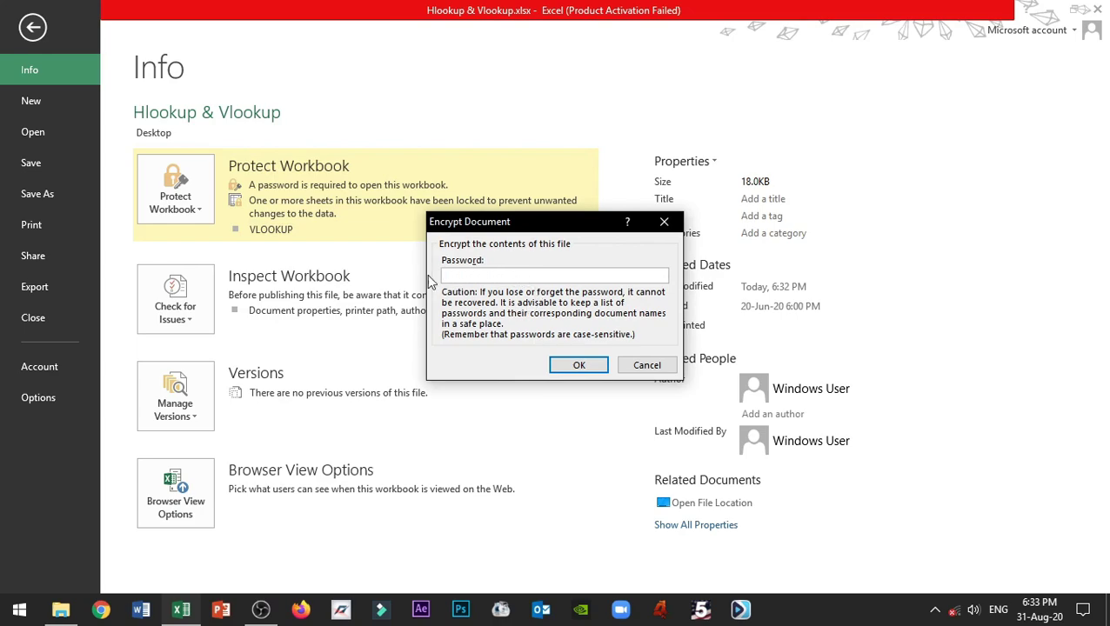
pyautogui.click(580, 367)
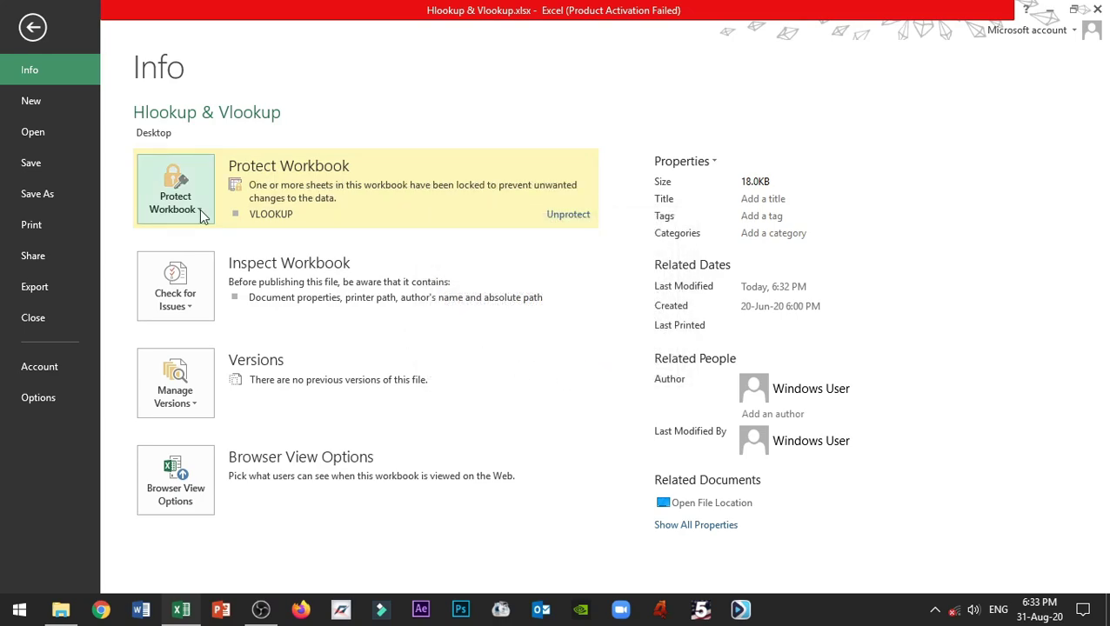
pyautogui.click(34, 27)
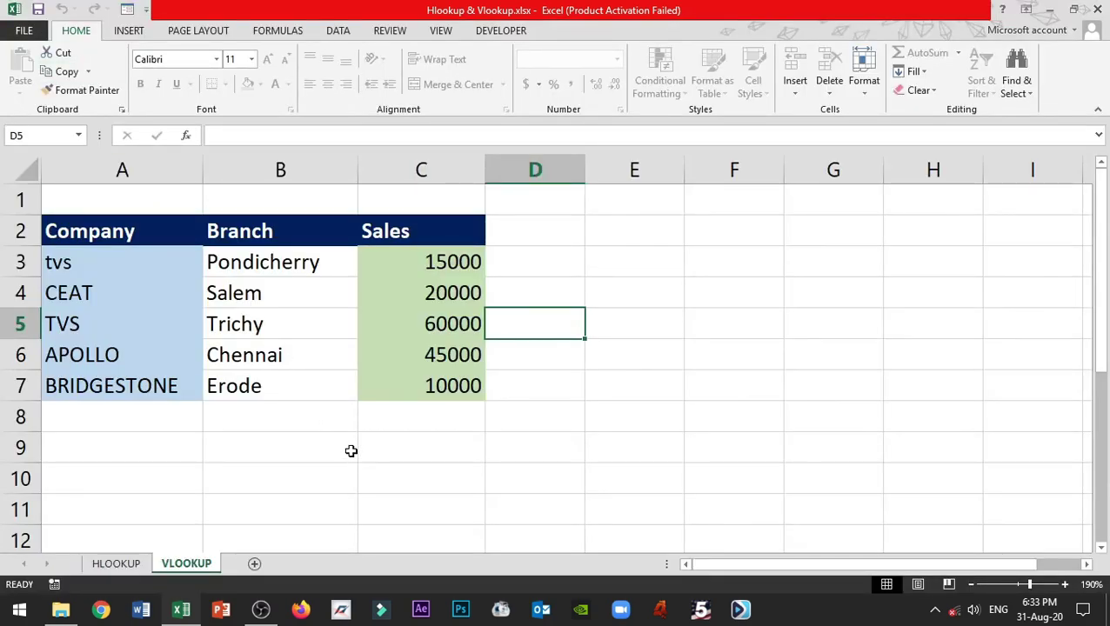
# - Unprotect the VLOOKUP sheet from its tab menu by entering the sheet password
pyautogui.rightClick(186, 570)
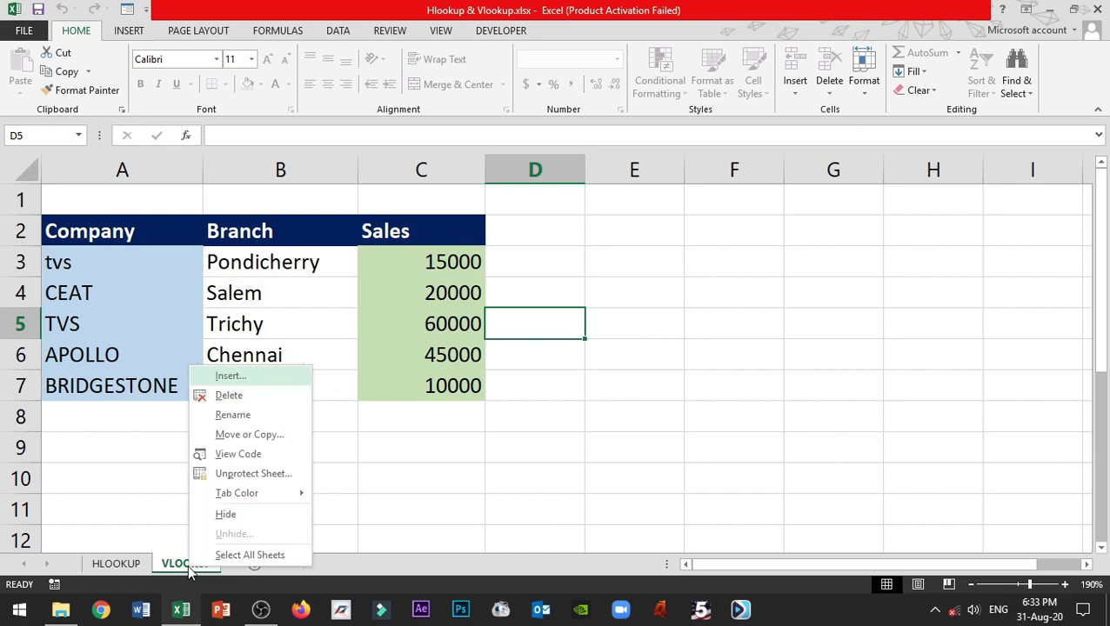
pyautogui.click(248, 475)
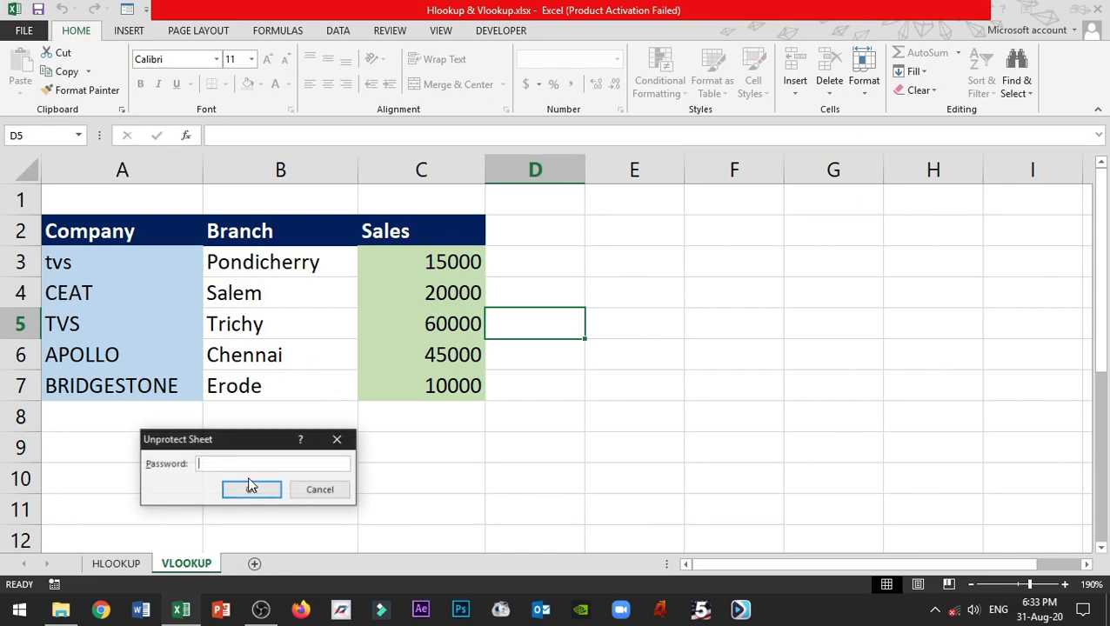
pyautogui.write('••••')
pyautogui.press('Return')
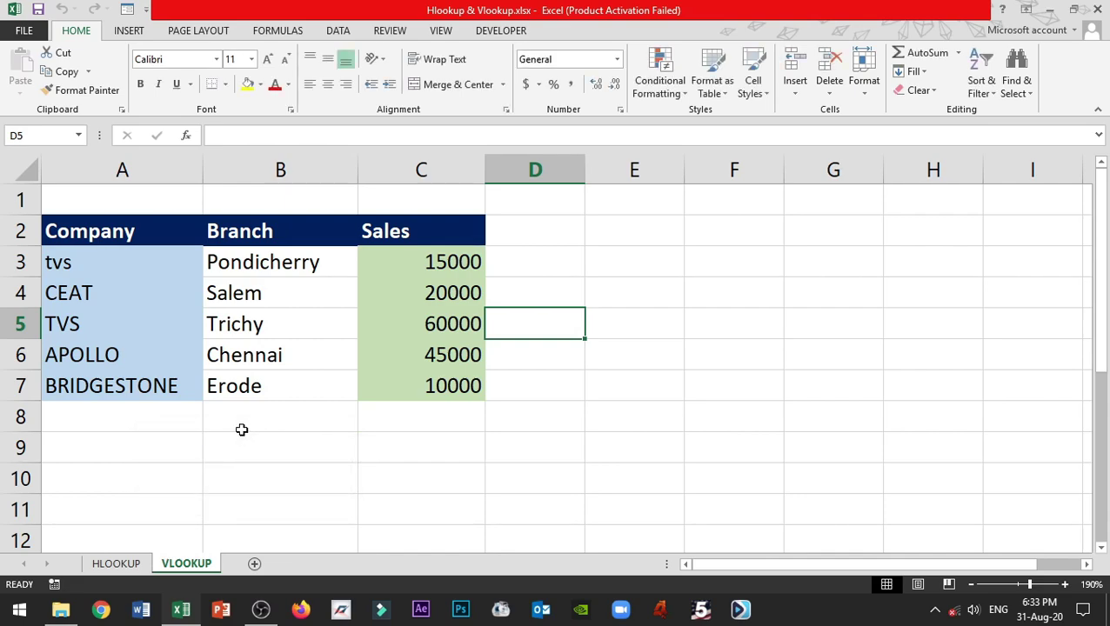